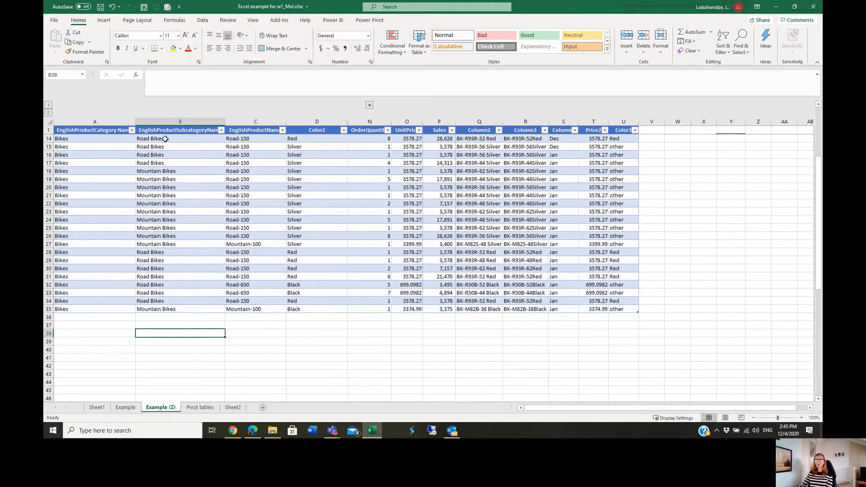
{"action": "left_click", "coordinate": [165, 291]}
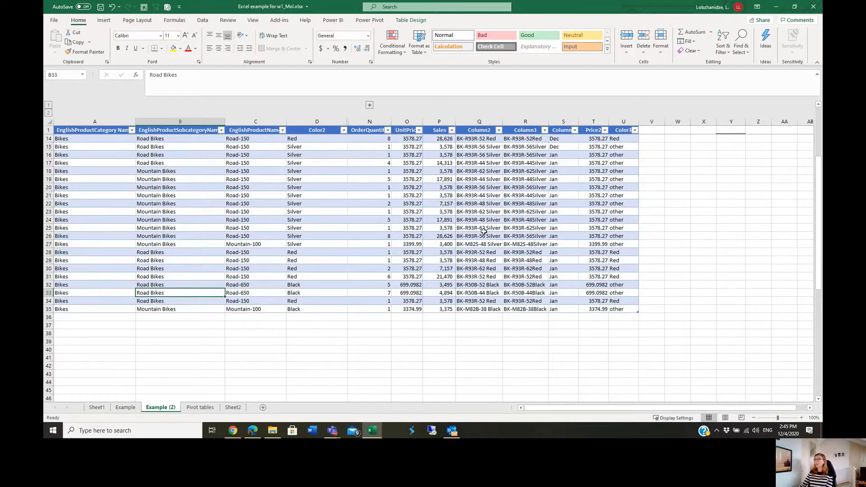
{"action": "left_click", "coordinate": [436, 218]}
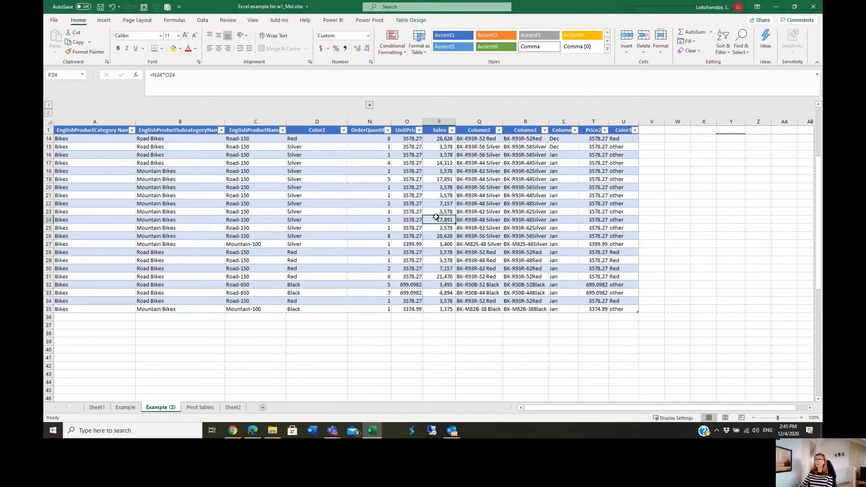
{"action": "left_click", "coordinate": [206, 336]}
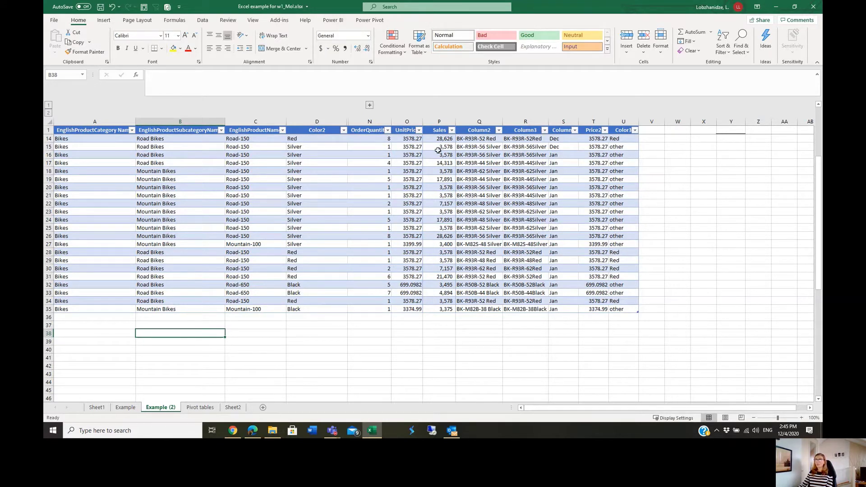
{"action": "left_click", "coordinate": [296, 141]}
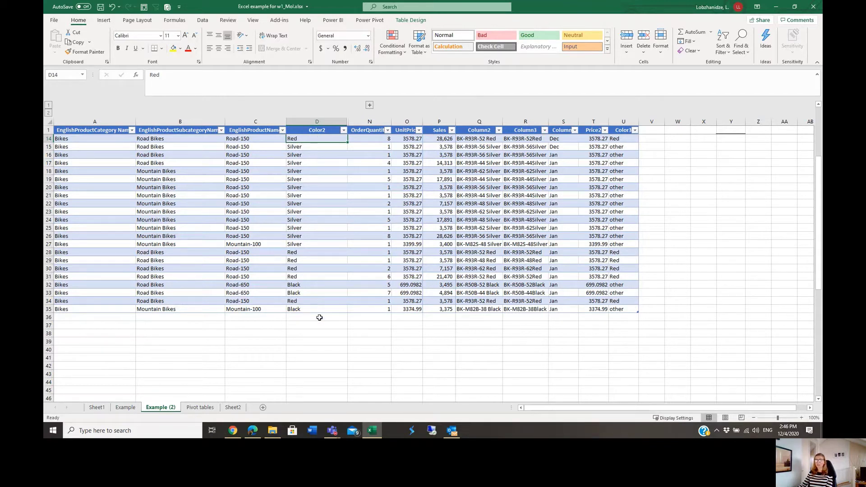
Enter a UNIQUE formula in D38 that lists the distinct values of the table's Color2 column
{"action": "left_click", "coordinate": [308, 332]}
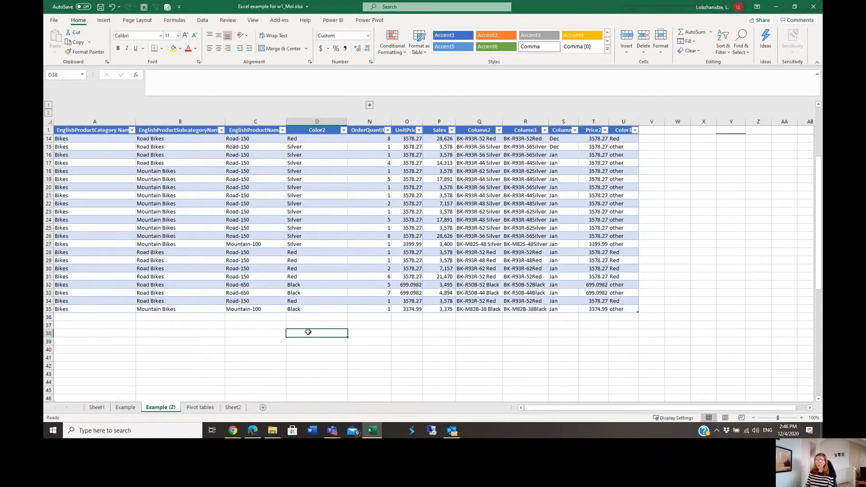
{"action": "type", "text": "=uni"}
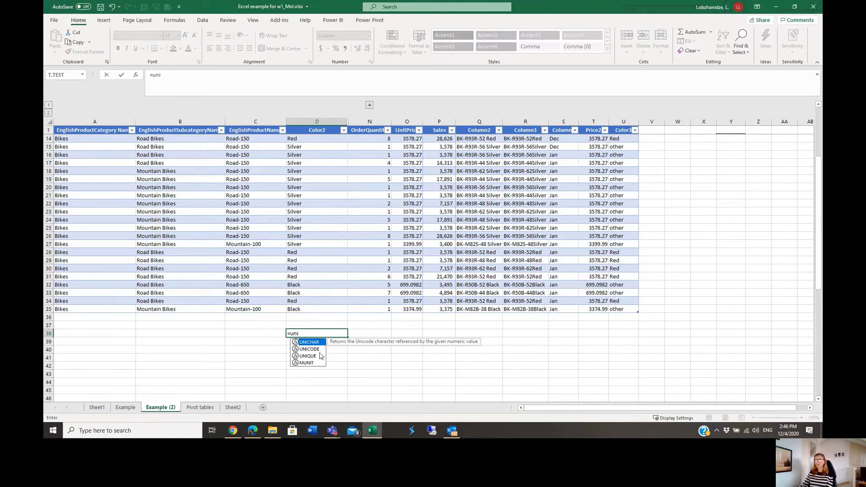
{"action": "double_click", "coordinate": [320, 357]}
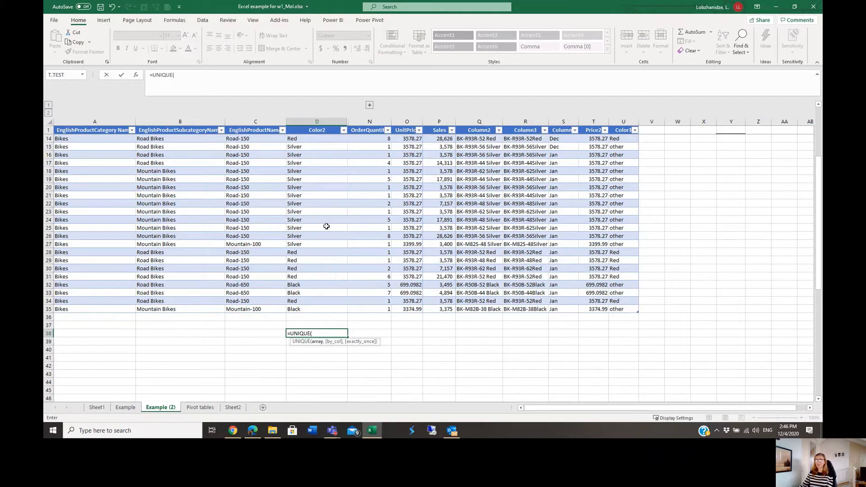
{"action": "left_click", "coordinate": [314, 125]}
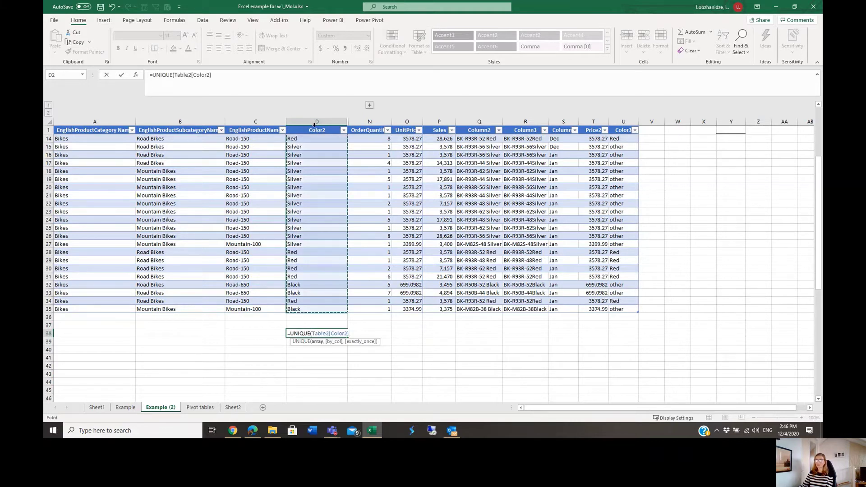
{"action": "type", "text": ")"}
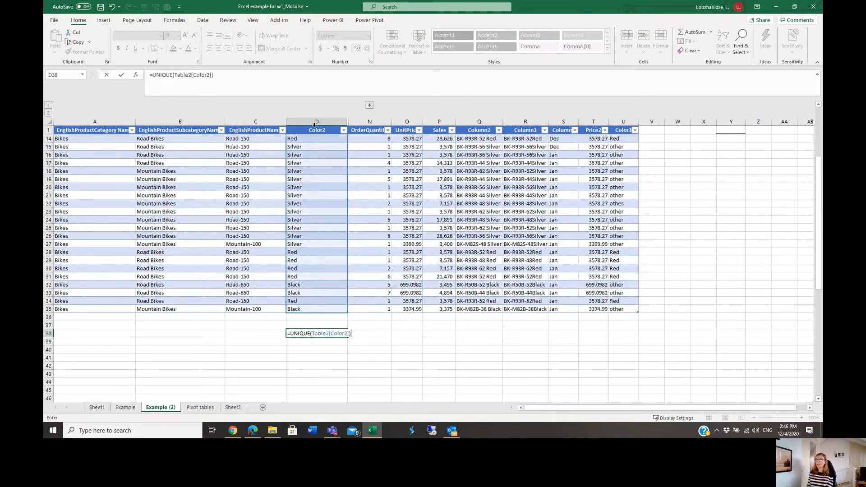
{"action": "key", "text": "Return"}
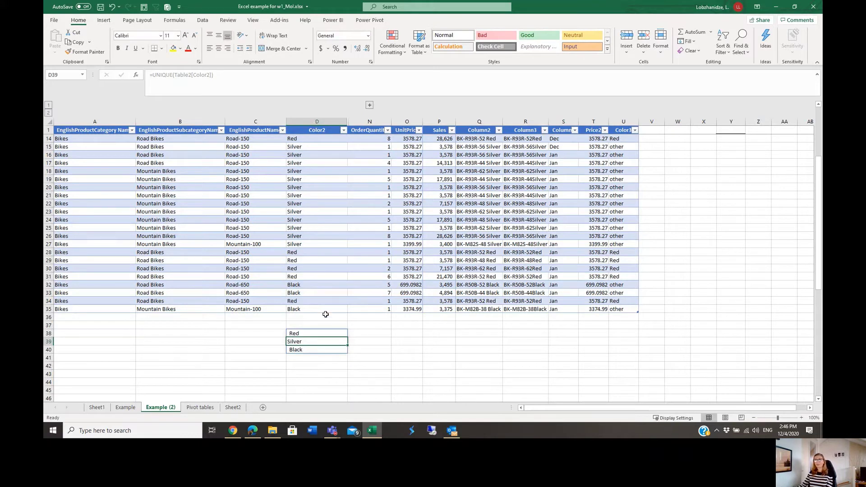
Enter a UNIQUE formula in N38 that lists the distinct values of the EnglishProductSubcategoryName column
{"action": "left_click", "coordinate": [362, 334]}
{"action": "type", "text": "=uni"}
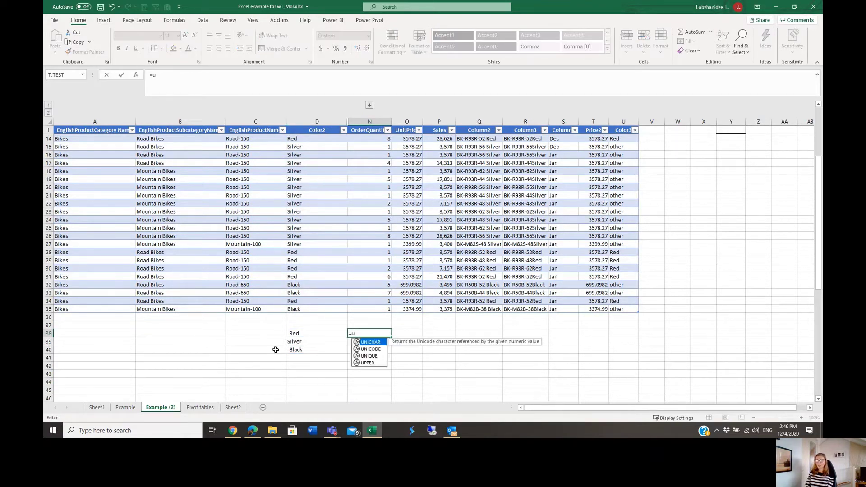
{"action": "double_click", "coordinate": [369, 355]}
{"action": "left_click", "coordinate": [172, 126]}
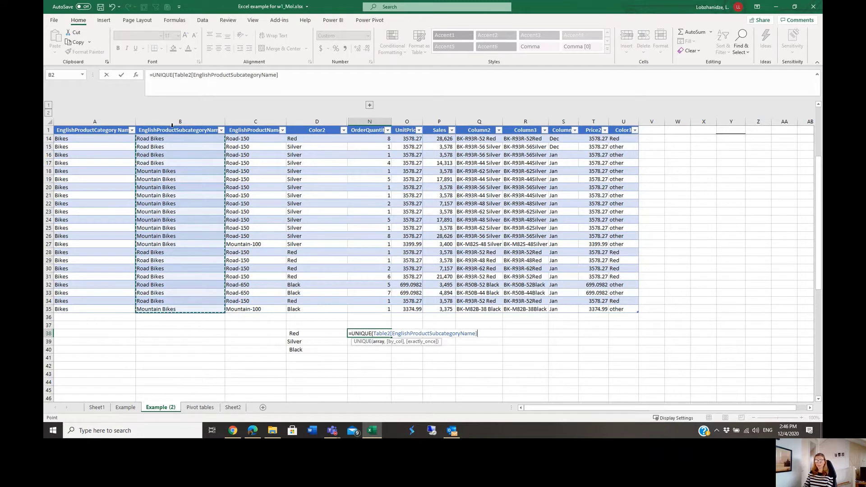
{"action": "type", "text": ")"}
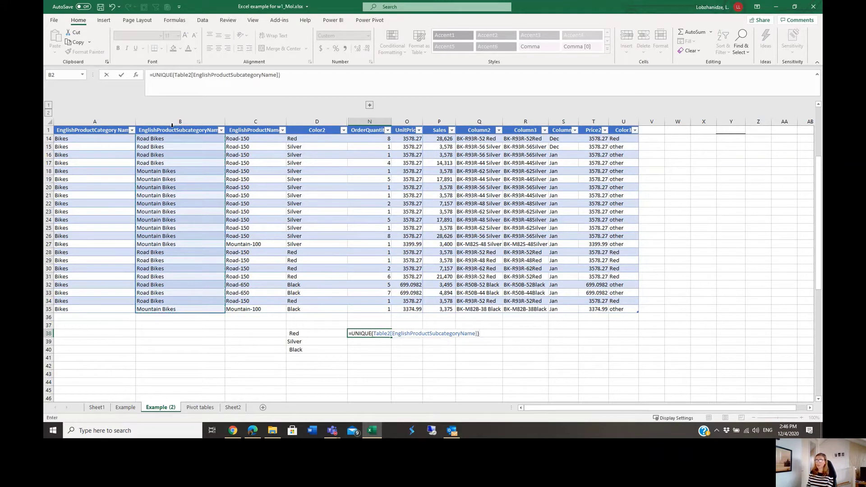
{"action": "key", "text": "Return"}
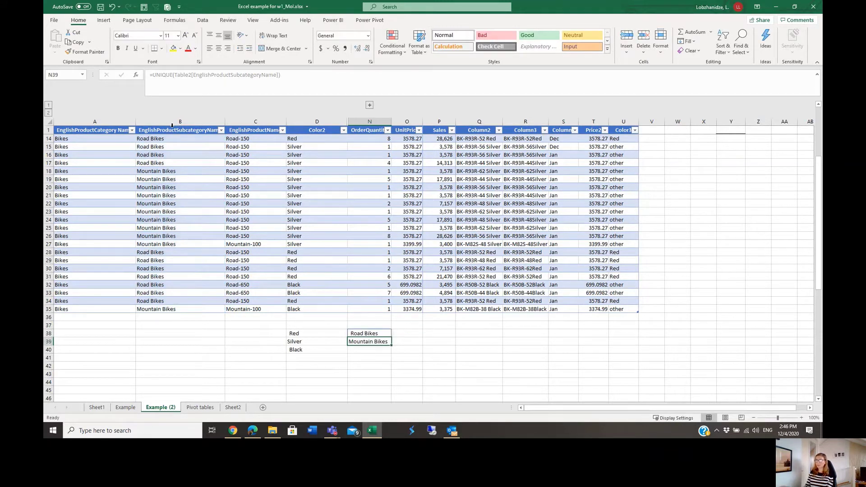
Enter a SUMIF formula in O38 that sums the Sales column where Color2 matches the color in D38
{"action": "left_click", "coordinate": [409, 333]}
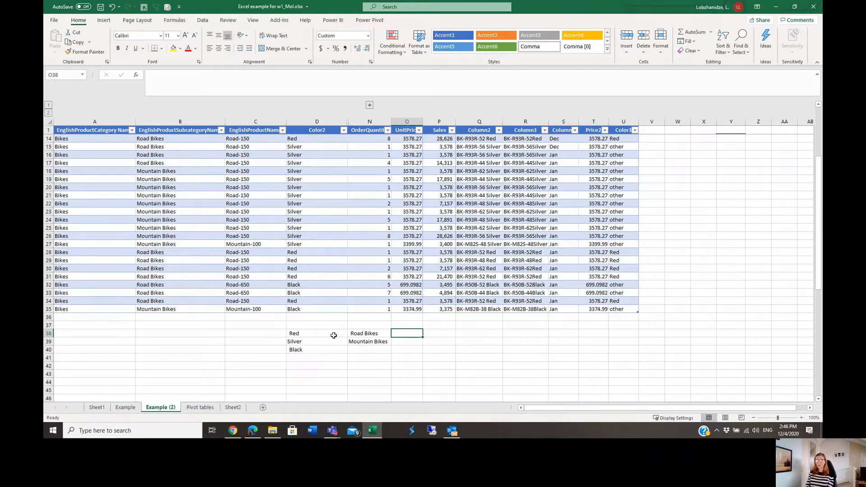
{"action": "type", "text": "=sum"}
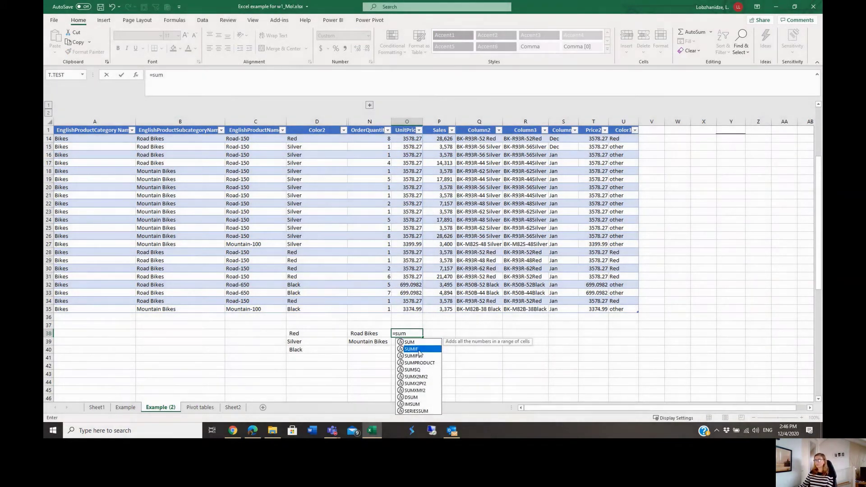
{"action": "double_click", "coordinate": [418, 349]}
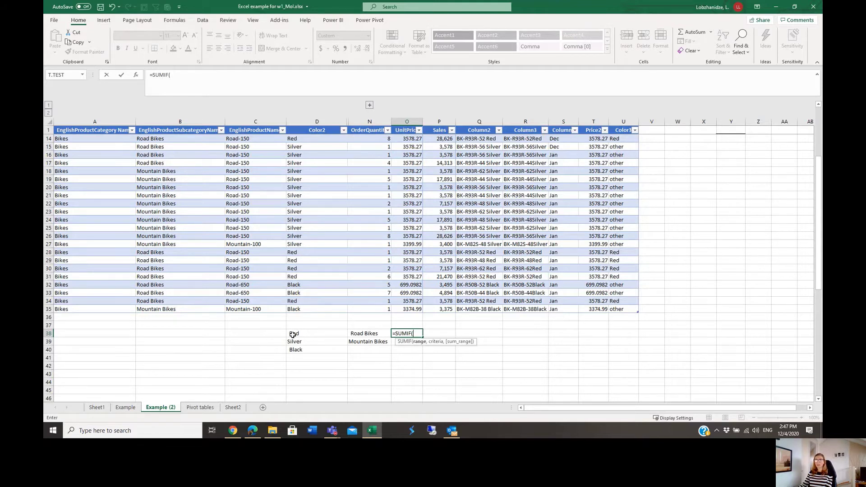
{"action": "left_click", "coordinate": [307, 125]}
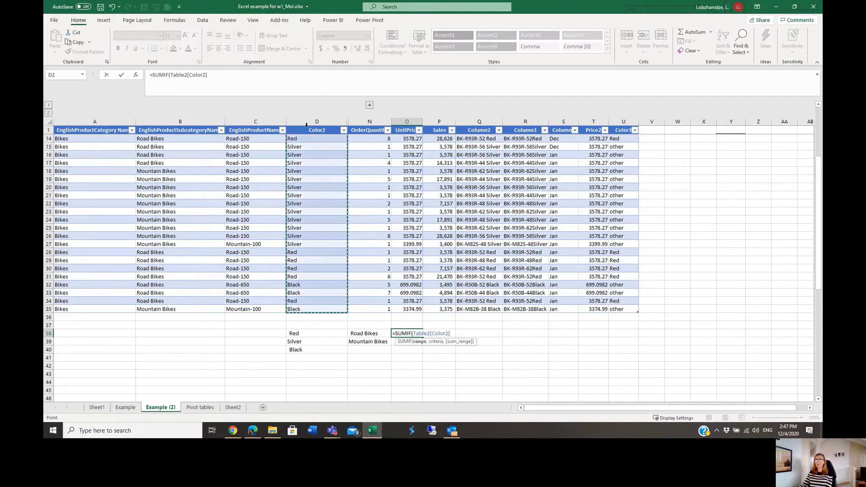
{"action": "left_click", "coordinate": [219, 75]}
{"action": "type", "text": ","}
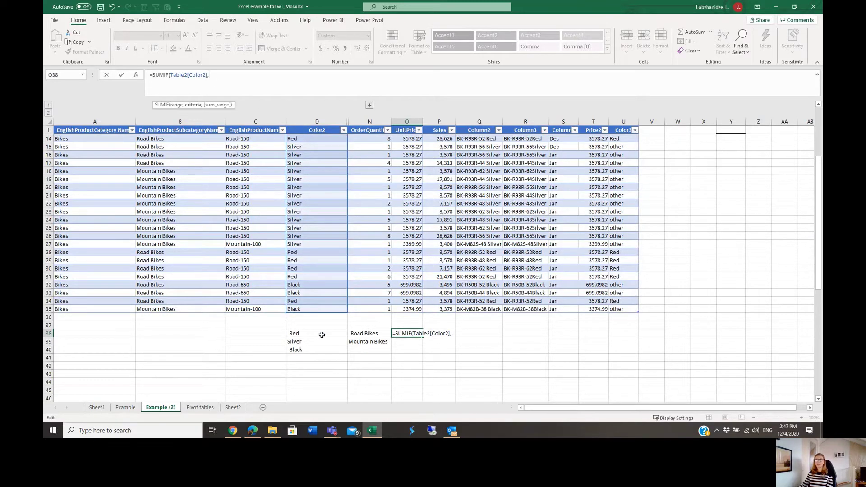
{"action": "left_click", "coordinate": [304, 333]}
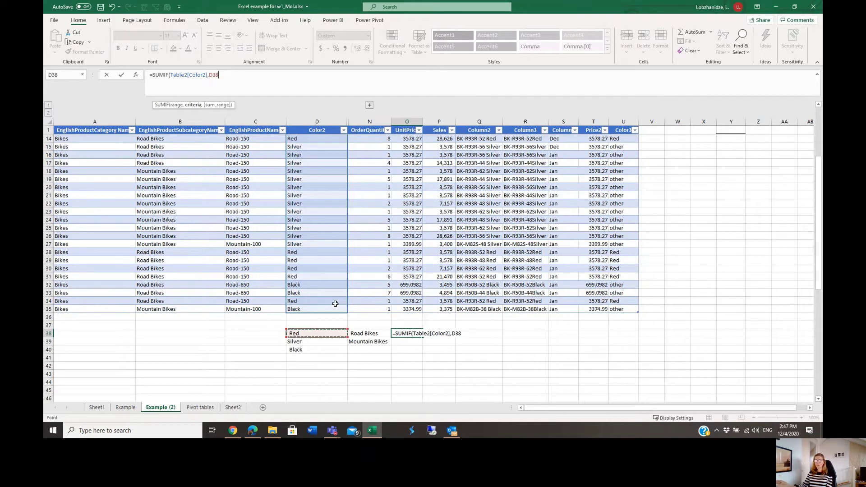
{"action": "type", "text": ","}
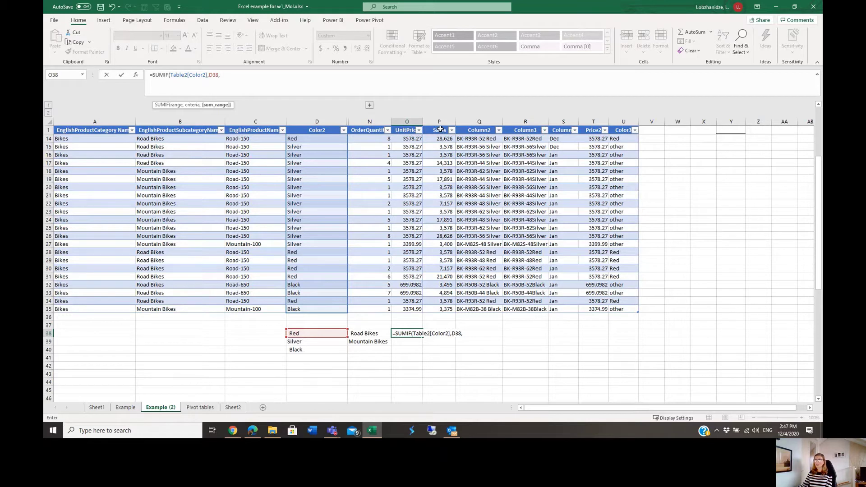
{"action": "left_click", "coordinate": [440, 125]}
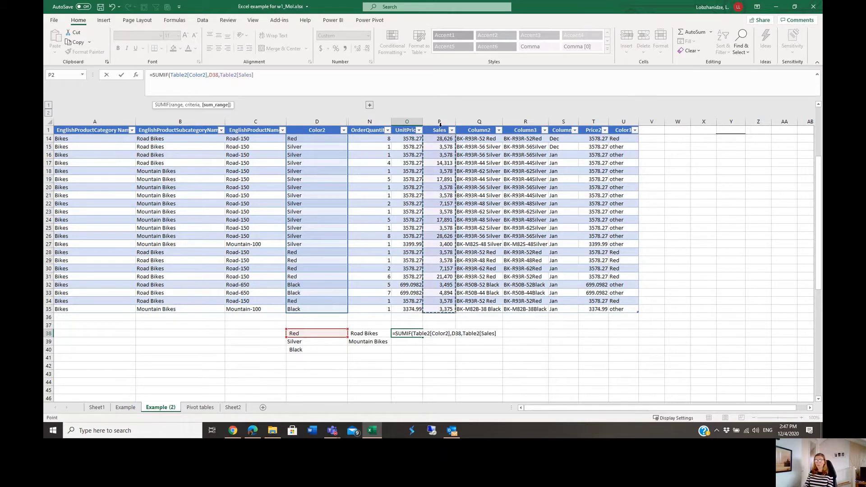
{"action": "type", "text": ")"}
{"action": "key", "text": "Return"}
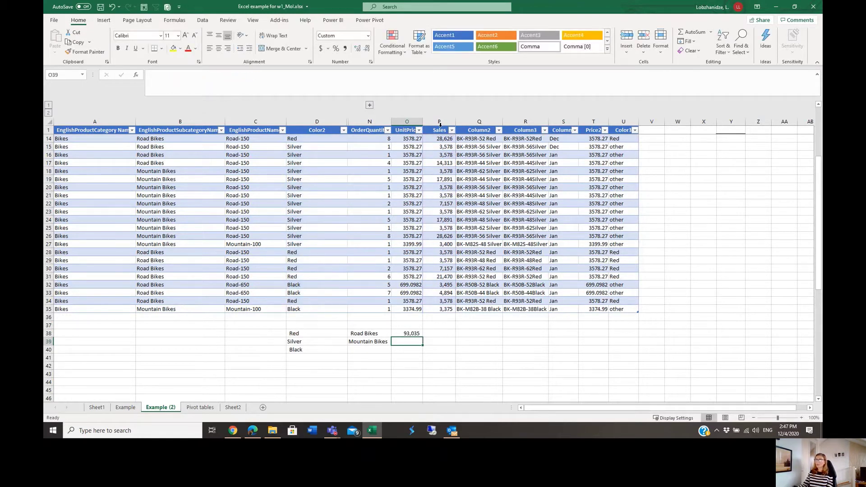
{"action": "left_click", "coordinate": [408, 333]}
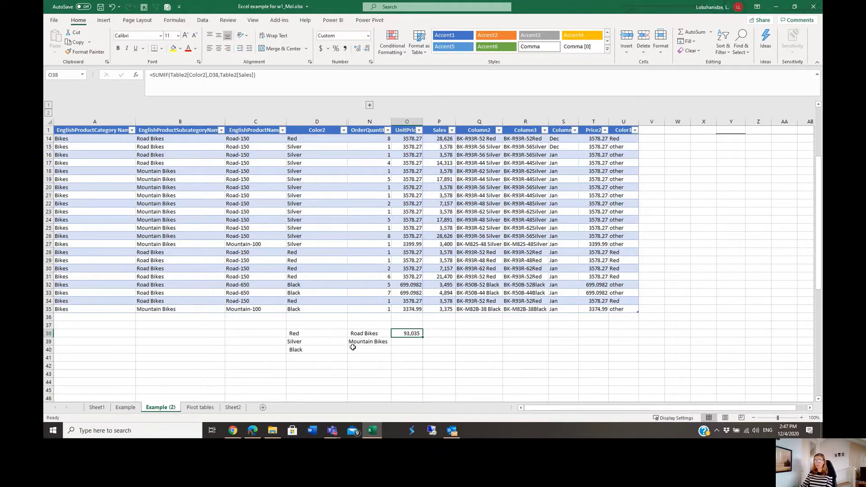
{"action": "left_click", "coordinate": [433, 333]}
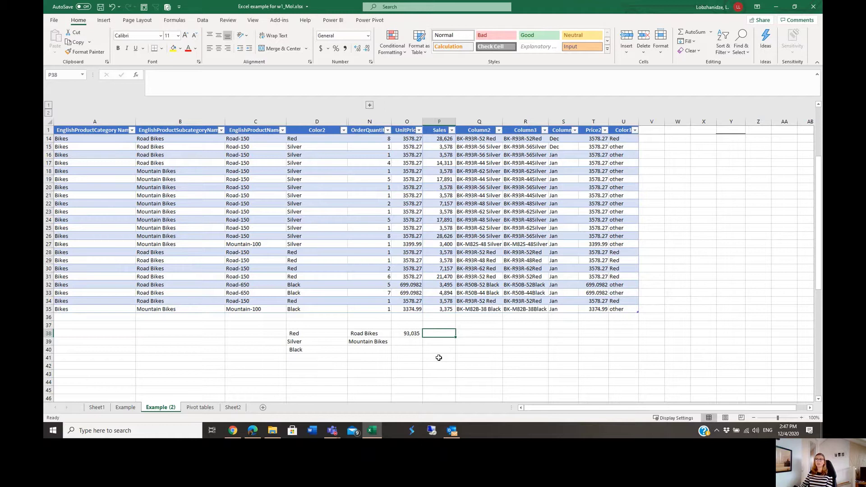
{"action": "left_click", "coordinate": [373, 335]}
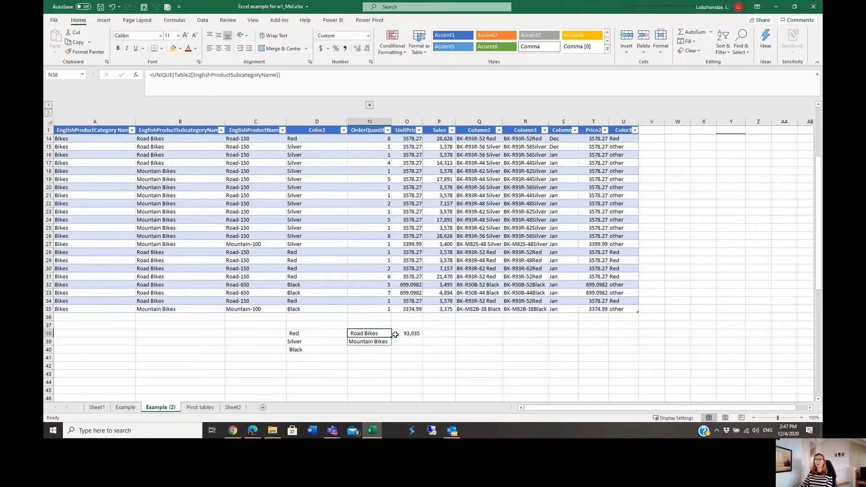
Begin a SUMIFS formula in P38 that sums the table's Sales column where Color2 matches the color in D38
{"action": "left_click", "coordinate": [434, 332]}
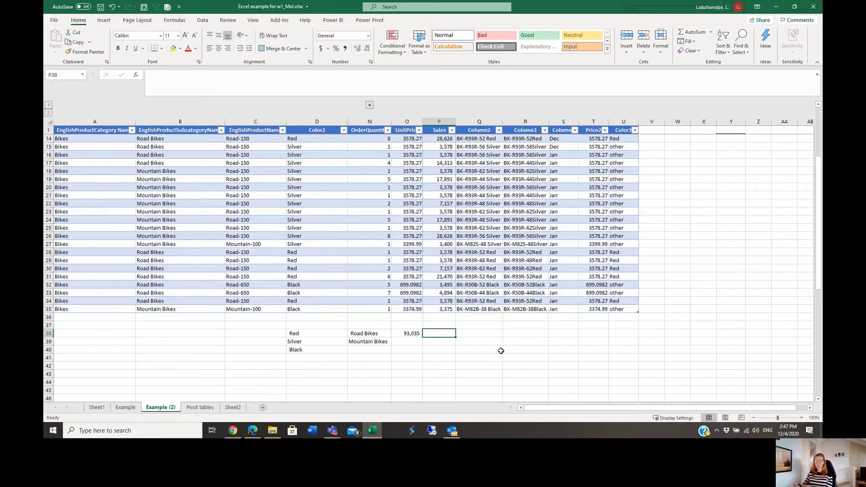
{"action": "type", "text": "=sum"}
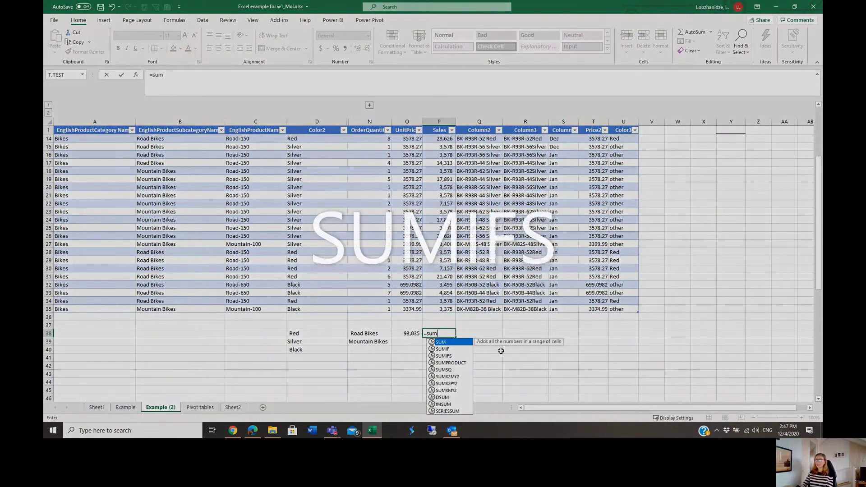
{"action": "double_click", "coordinate": [448, 356]}
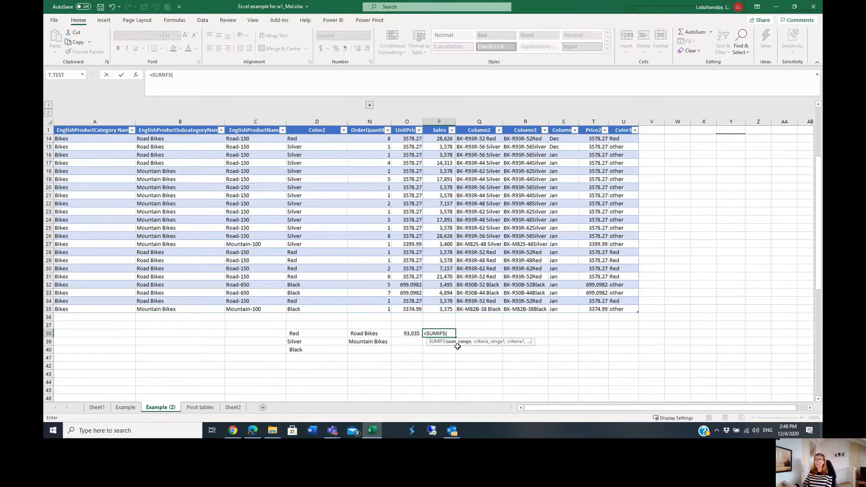
{"action": "left_click", "coordinate": [439, 123]}
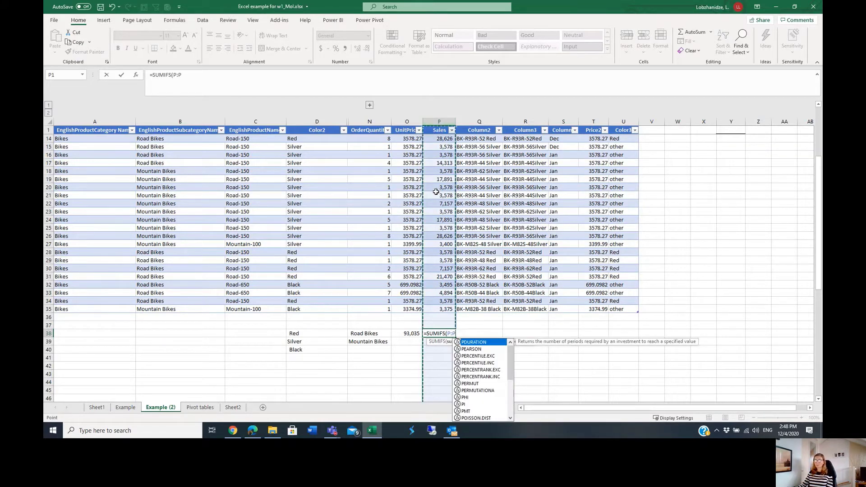
{"action": "left_click", "coordinate": [439, 124]}
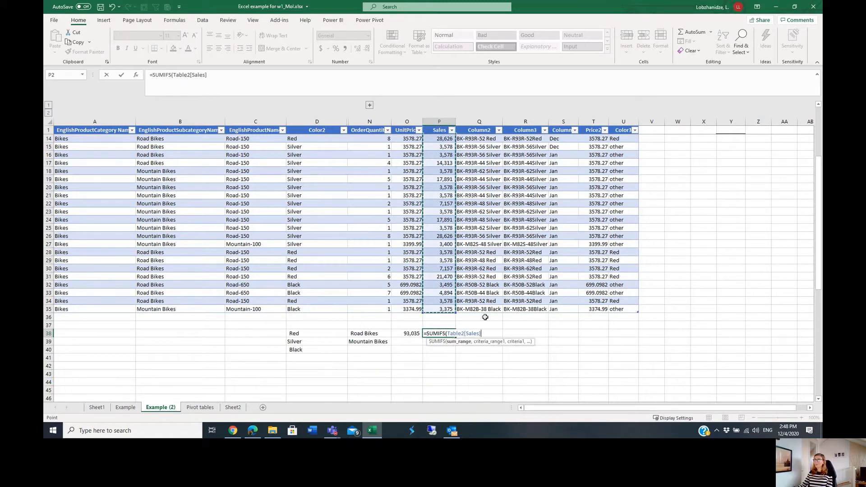
{"action": "type", "text": ","}
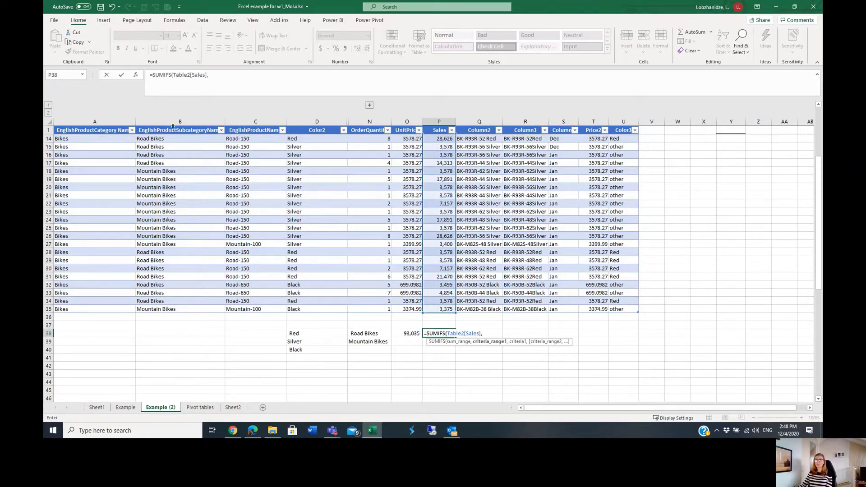
{"action": "left_click", "coordinate": [308, 127]}
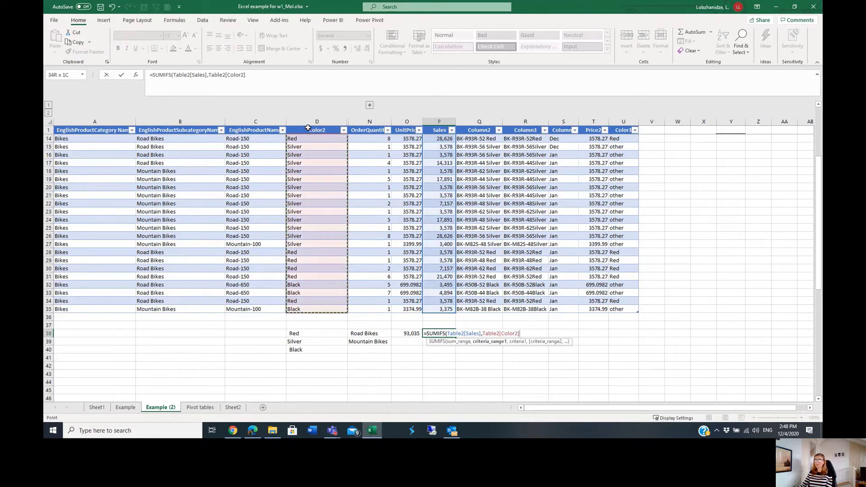
{"action": "type", "text": ","}
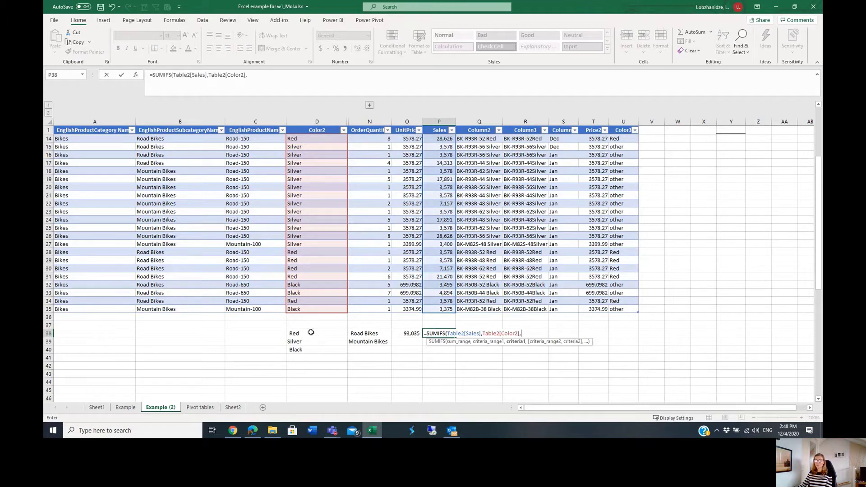
{"action": "left_click", "coordinate": [311, 332]}
{"action": "type", "text": ","}
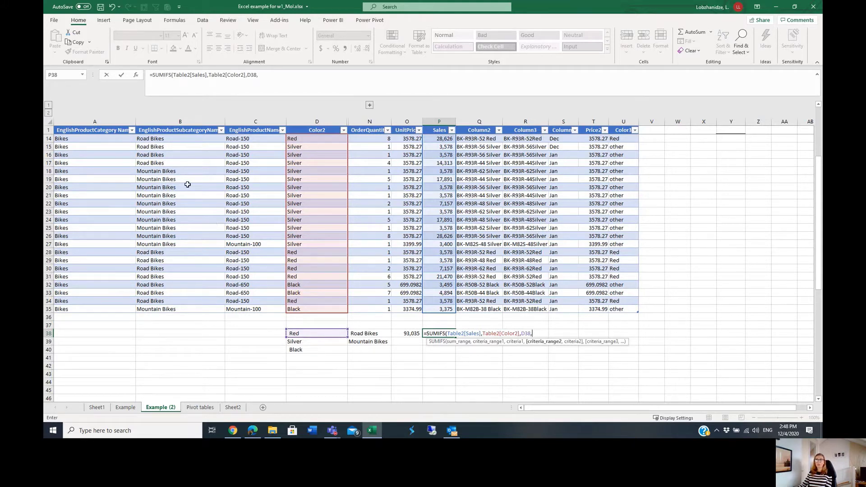
Add a second condition to the P38 formula so EnglishProductSubcategoryName matches N38, and complete it
{"action": "left_click", "coordinate": [173, 127]}
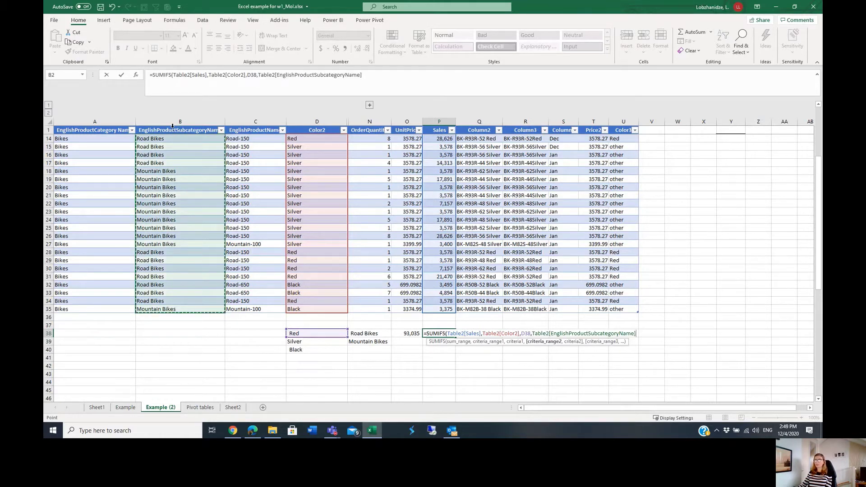
{"action": "type", "text": ","}
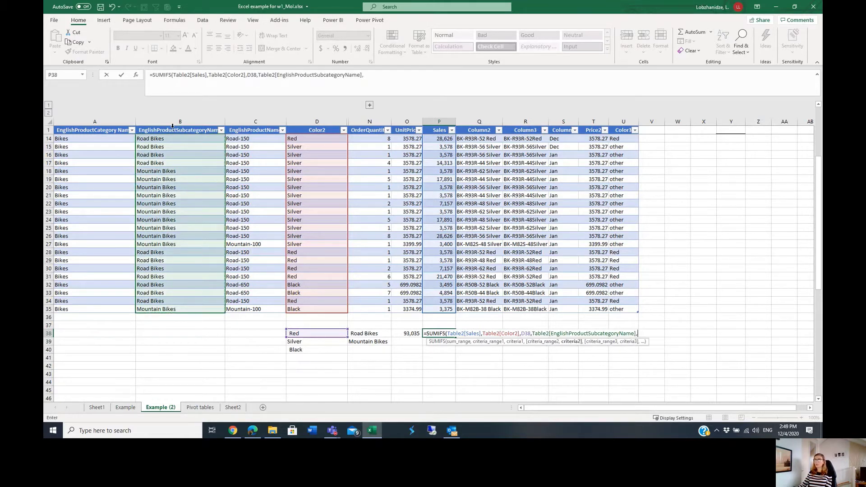
{"action": "left_click", "coordinate": [363, 331]}
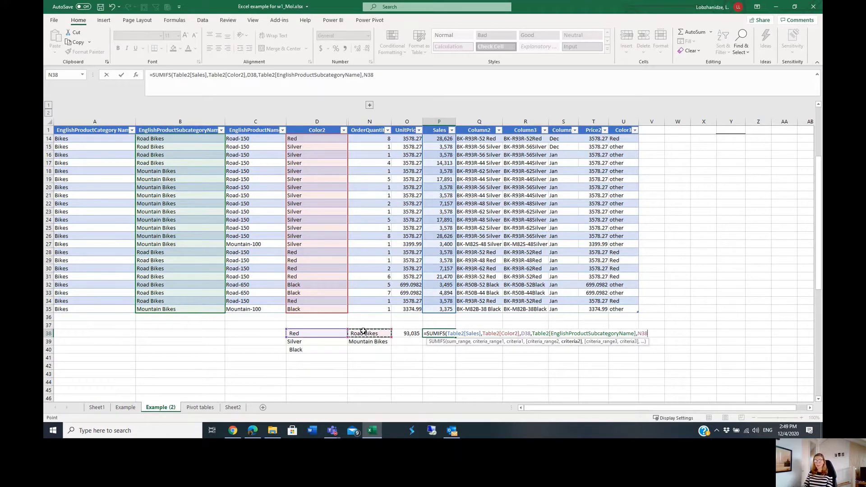
{"action": "type", "text": ")"}
{"action": "key", "text": "Return"}
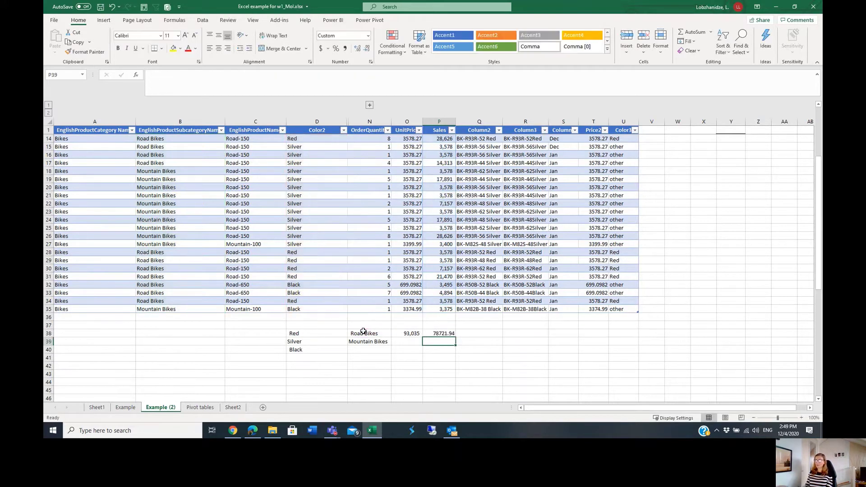
Format the SUMIFS result in P38 with the comma style and no decimal places
{"action": "left_click", "coordinate": [445, 334]}
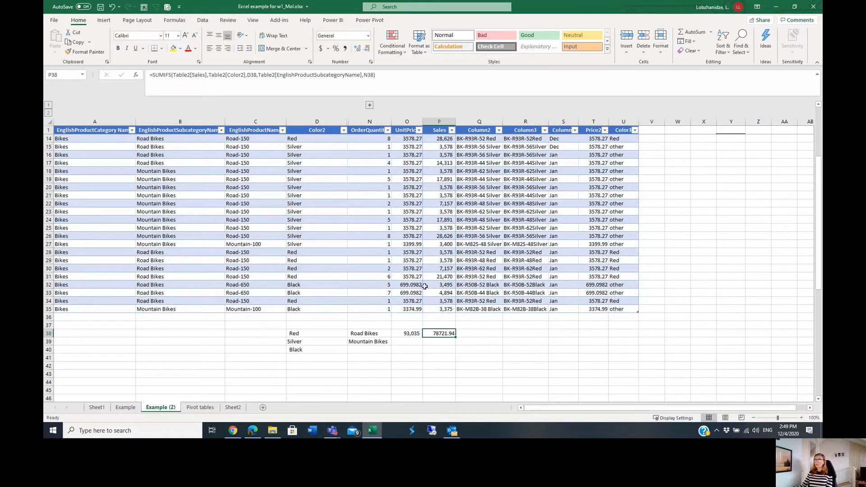
{"action": "left_click", "coordinate": [345, 48]}
{"action": "left_click", "coordinate": [367, 48]}
{"action": "left_click", "coordinate": [367, 48]}
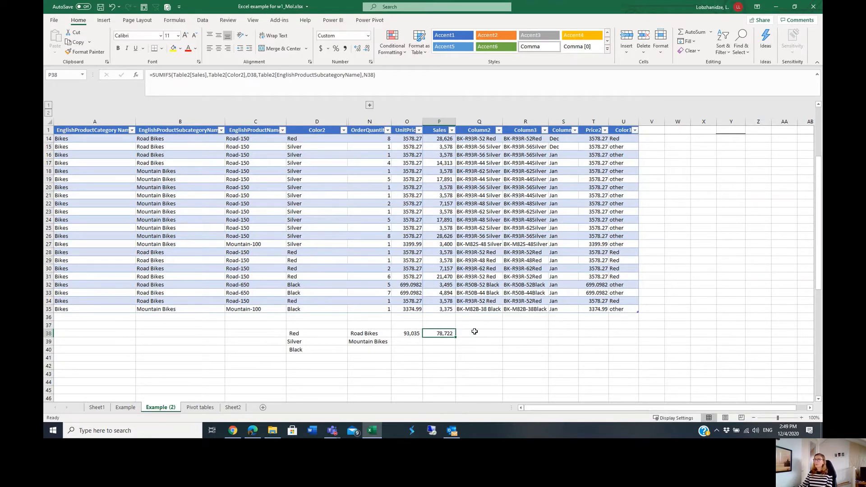
Enter a SUMIFS formula in Q38 that sums the Sales column with one condition, Color2 matching D38
{"action": "left_click", "coordinate": [473, 333]}
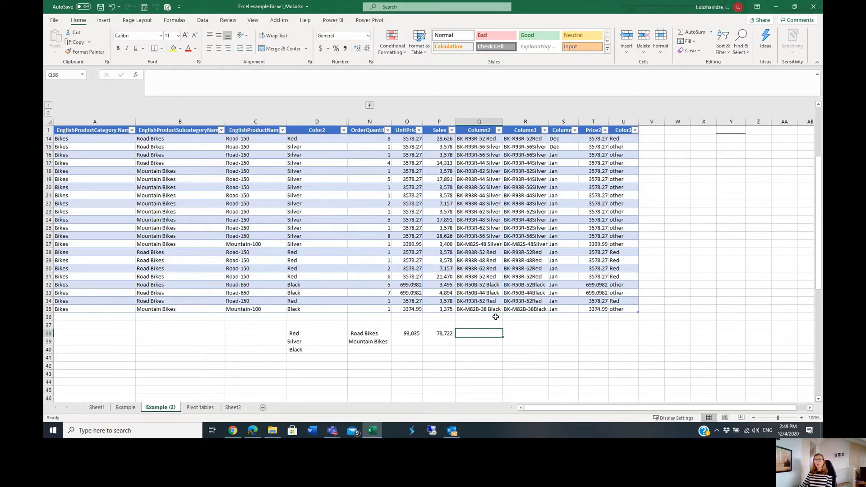
{"action": "left_click", "coordinate": [445, 333]}
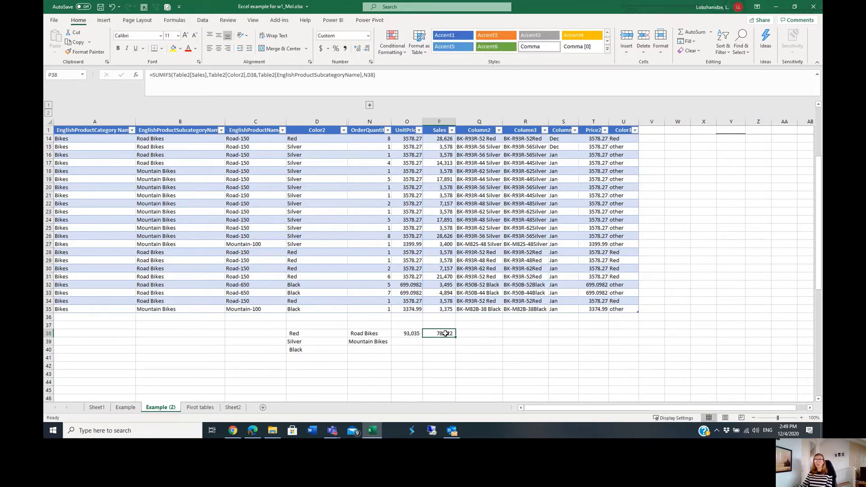
{"action": "left_click", "coordinate": [476, 333]}
{"action": "type", "text": "=sumif"}
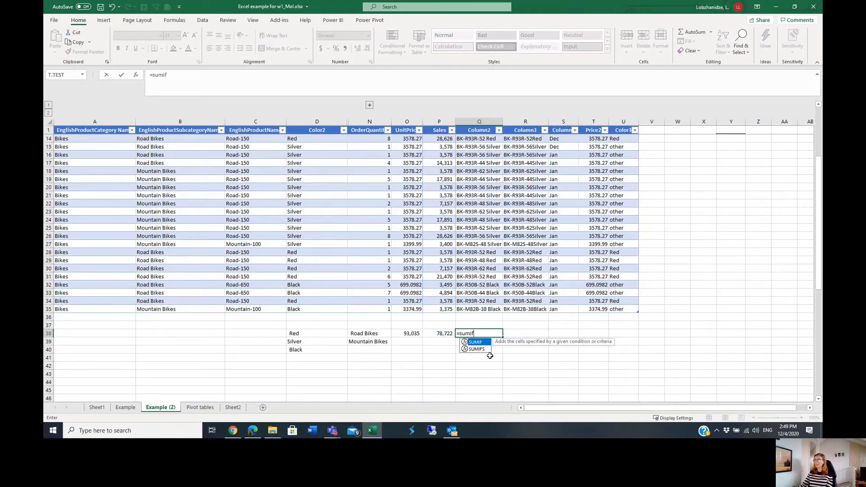
{"action": "double_click", "coordinate": [475, 349]}
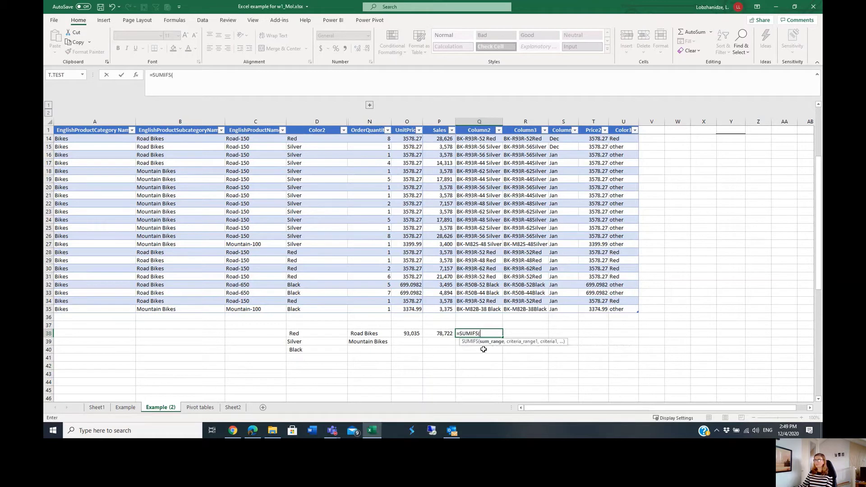
{"action": "left_click", "coordinate": [438, 126]}
{"action": "type", "text": ","}
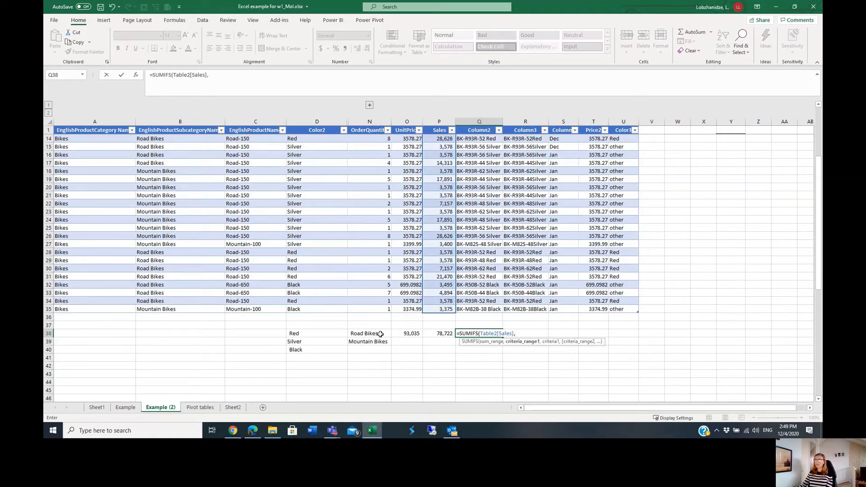
{"action": "left_click", "coordinate": [323, 333]}
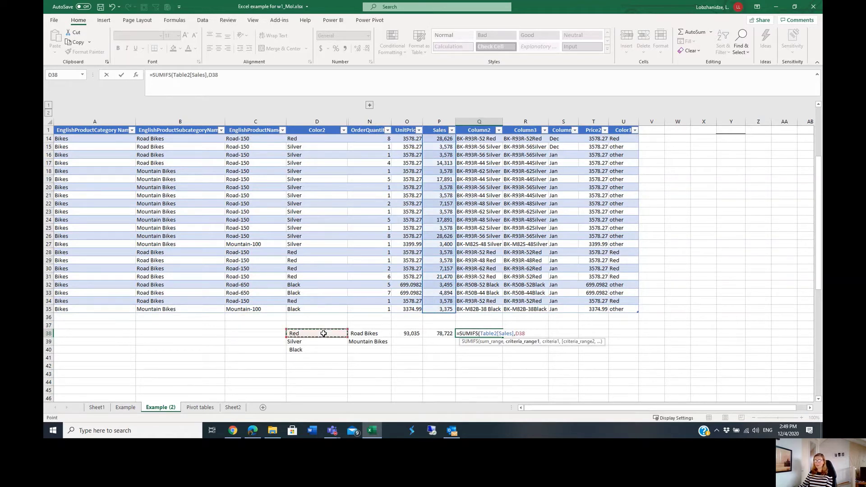
{"action": "double_click", "coordinate": [212, 74]}
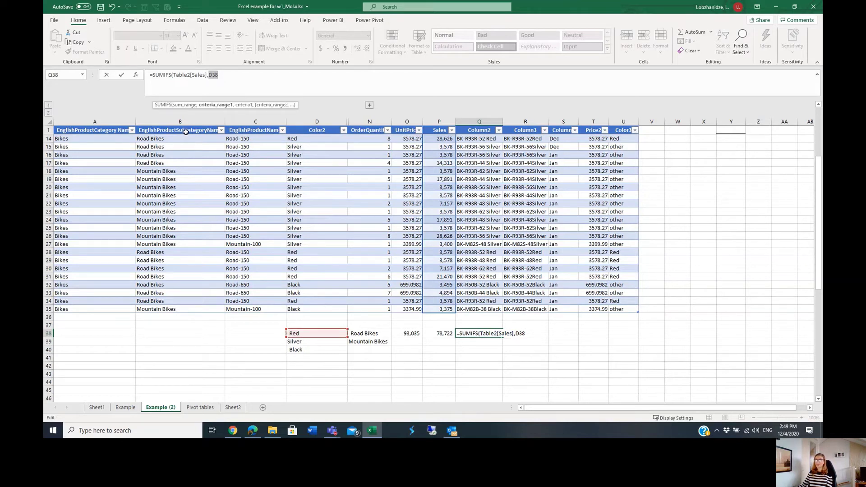
{"action": "left_click", "coordinate": [303, 126]}
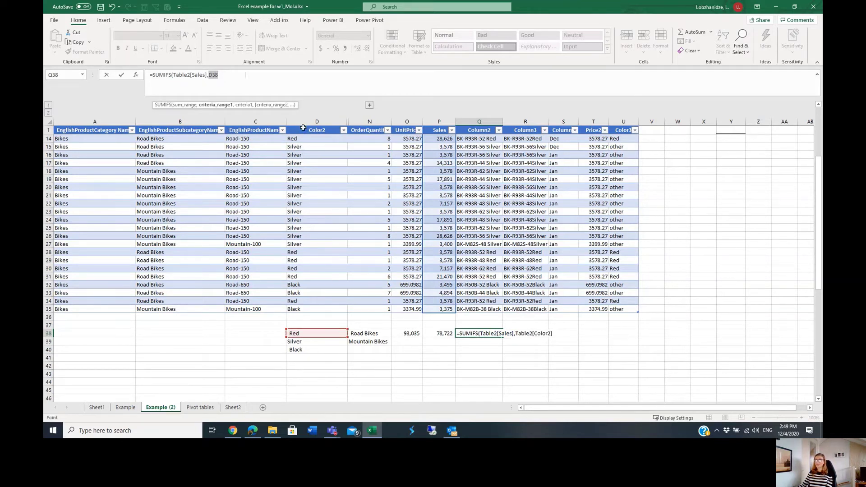
{"action": "type", "text": ","}
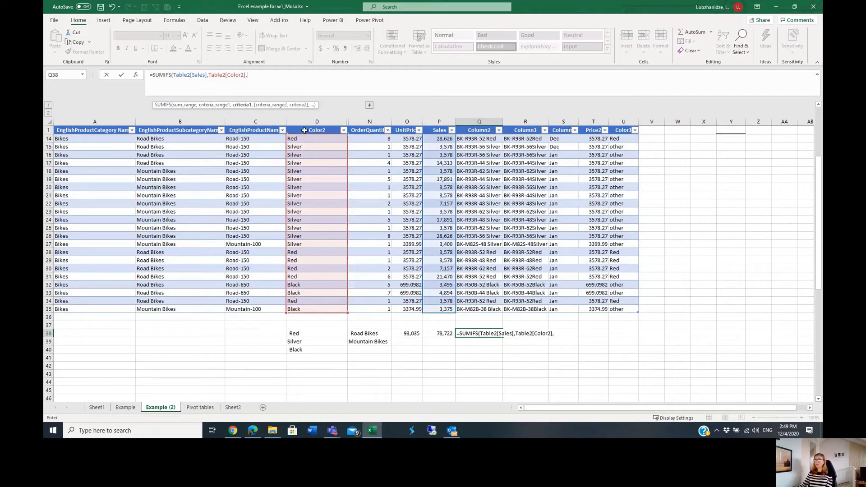
{"action": "left_click", "coordinate": [316, 334]}
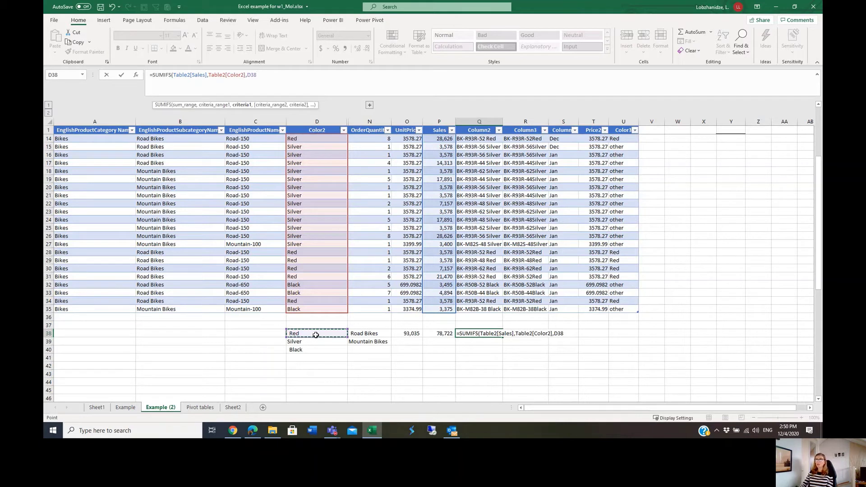
{"action": "type", "text": ")"}
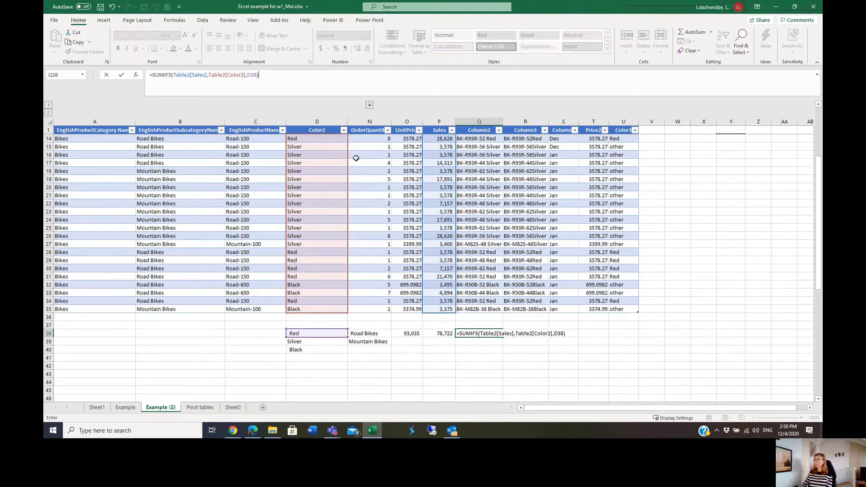
{"action": "key", "text": "Return"}
Format the single-condition result in Q38 with the comma style and no decimal places
{"action": "left_click", "coordinate": [485, 334]}
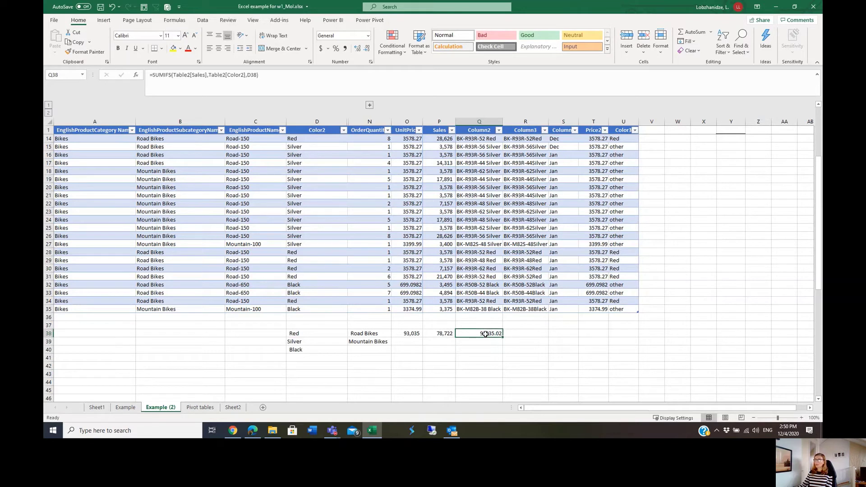
{"action": "left_click", "coordinate": [345, 48]}
{"action": "left_click", "coordinate": [367, 48]}
{"action": "left_click", "coordinate": [367, 48]}
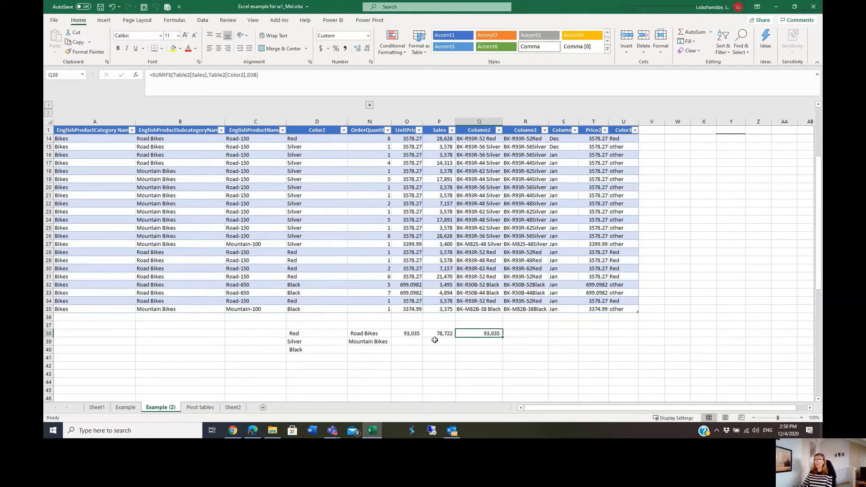
Compare the SUMIF formula in O38 with the SUMIFS formulas in Q38 and P38, checking their argument order
{"action": "left_click", "coordinate": [406, 334]}
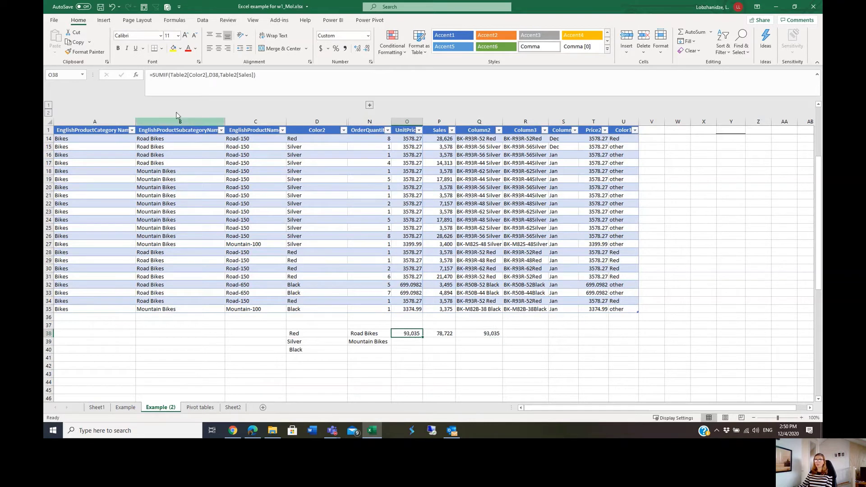
{"action": "left_click", "coordinate": [487, 333]}
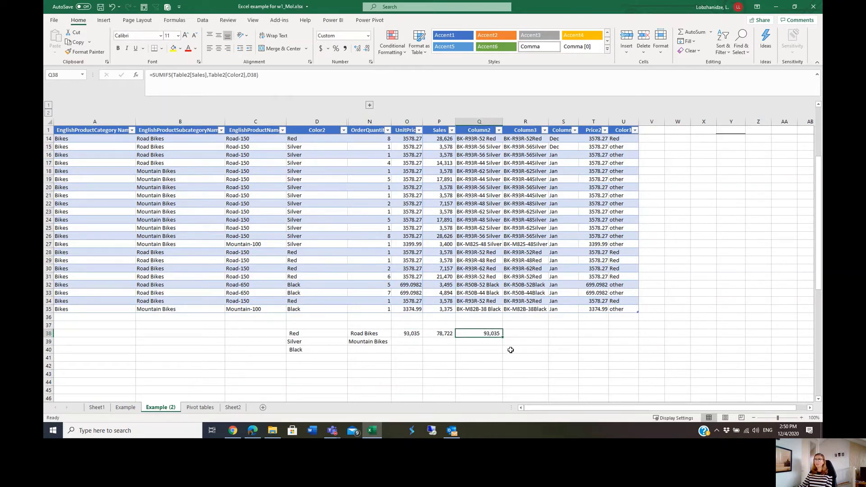
{"action": "left_click", "coordinate": [492, 341]}
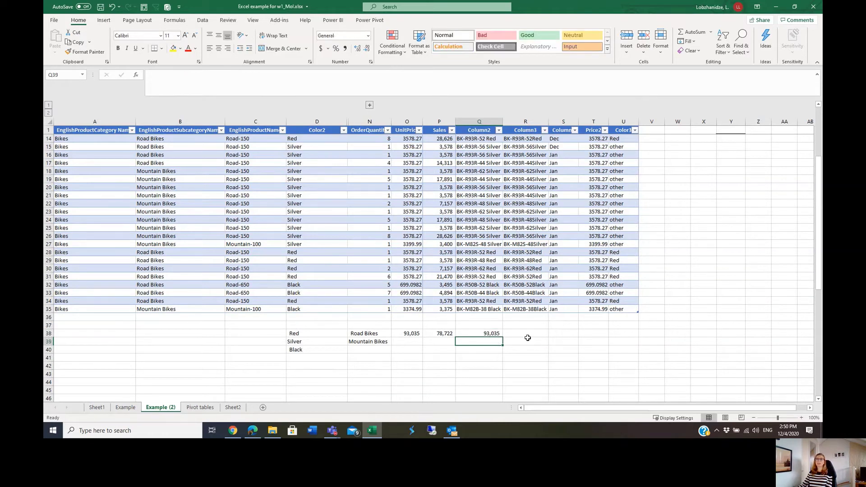
{"action": "left_click", "coordinate": [487, 334]}
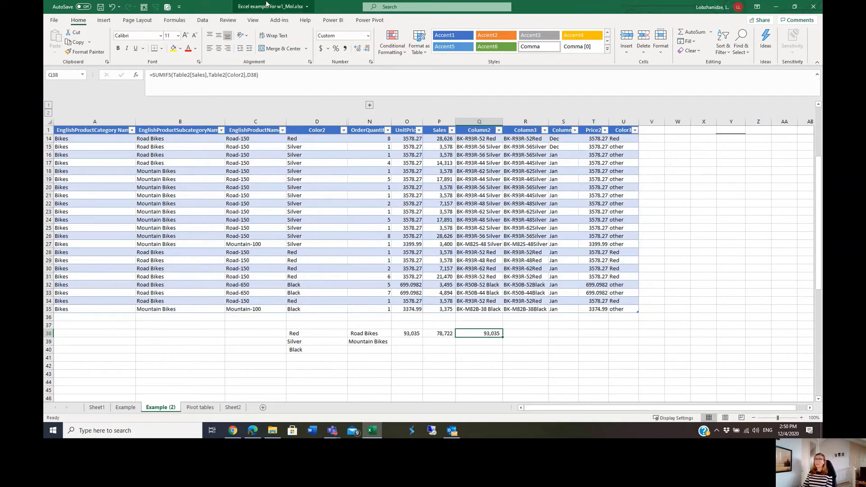
{"action": "left_click", "coordinate": [256, 74]}
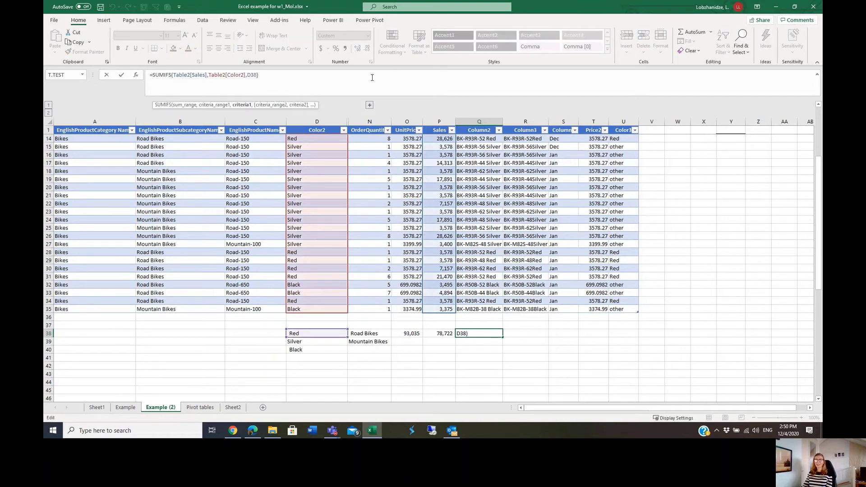
{"action": "key", "text": "Return"}
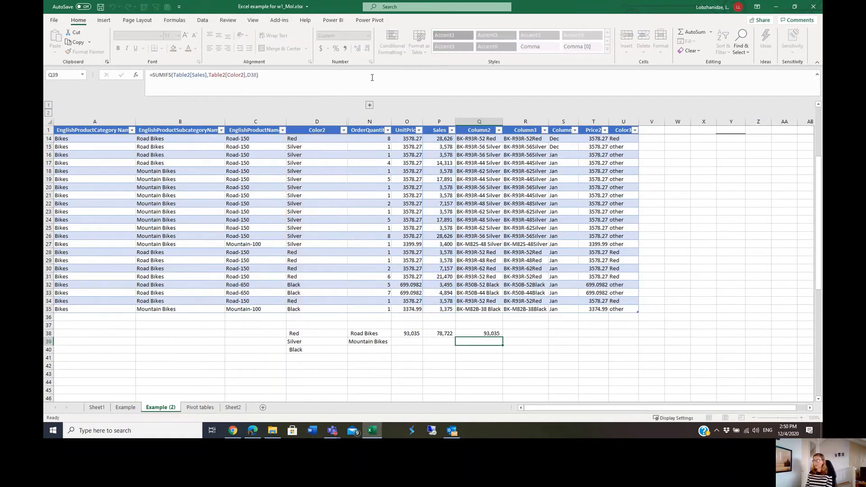
{"action": "key", "text": "Up"}
{"action": "key", "text": "Left"}
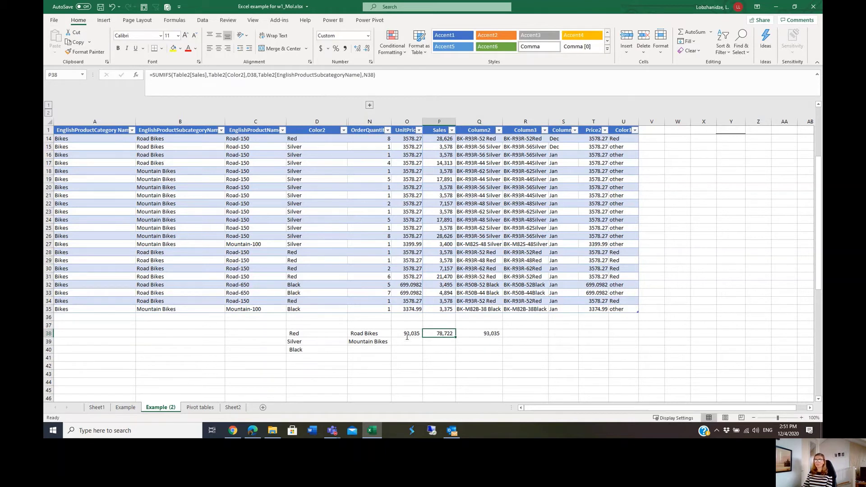
Review the SUMIF formula in O38, the single-condition SUMIFS in Q38 and the unique color entries in D38 and D39
{"action": "key", "text": "Left"}
{"action": "key", "text": "Left"}
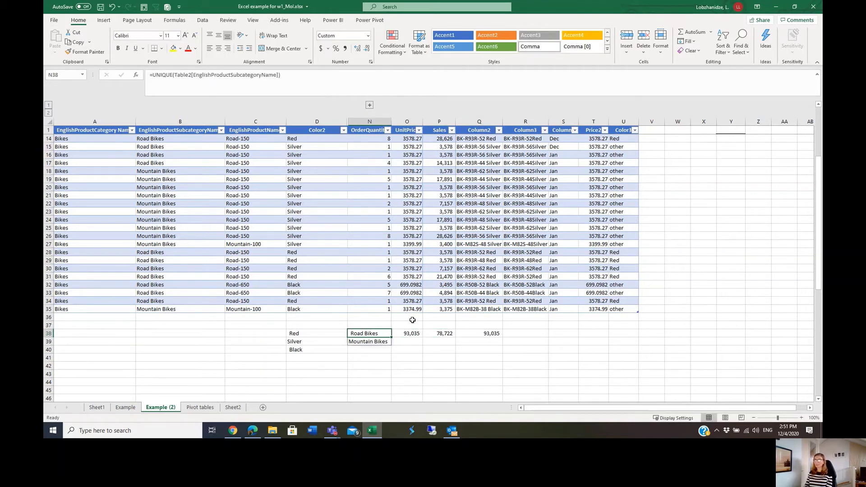
{"action": "key", "text": "Right"}
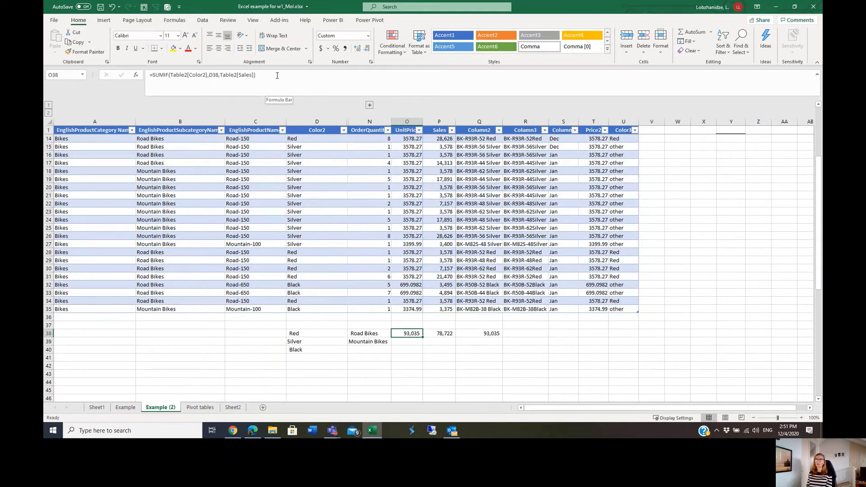
{"action": "key", "text": "Right"}
{"action": "key", "text": "Right"}
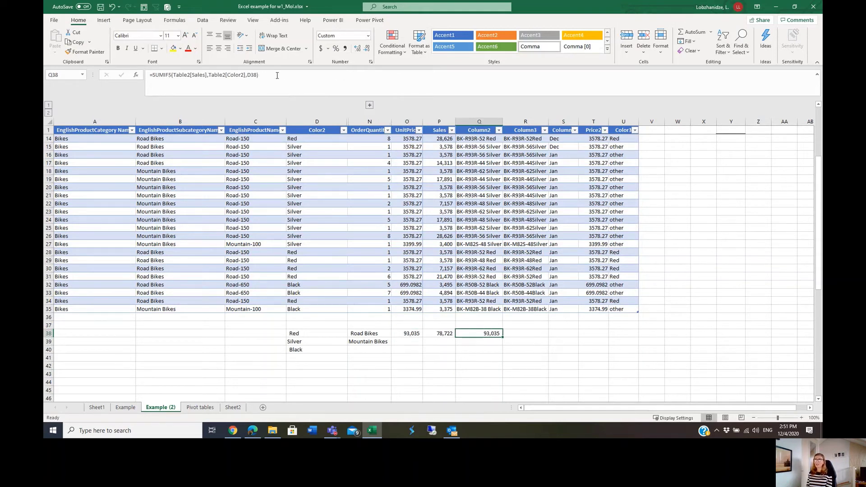
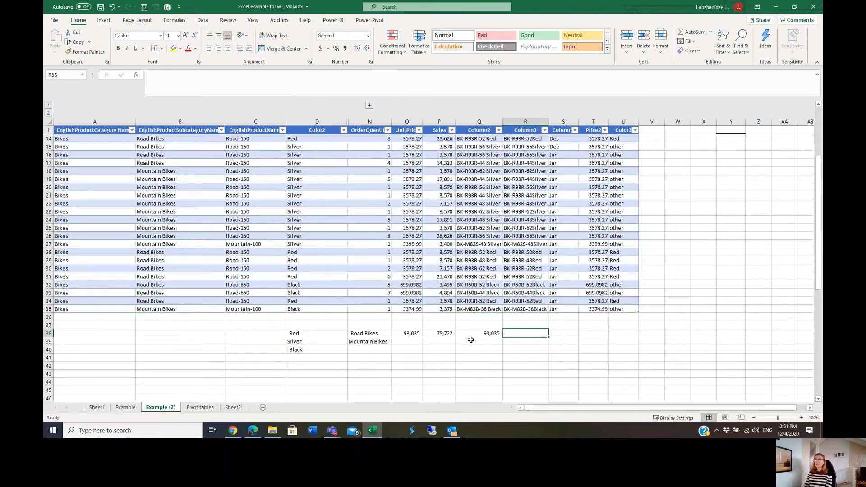
{"action": "left_click", "coordinate": [474, 334]}
{"action": "left_click", "coordinate": [447, 276]}
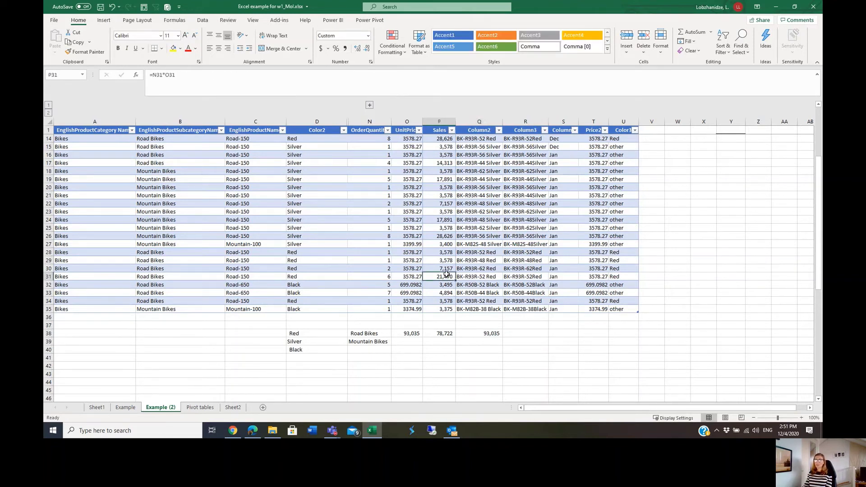
{"action": "left_click", "coordinate": [305, 334]}
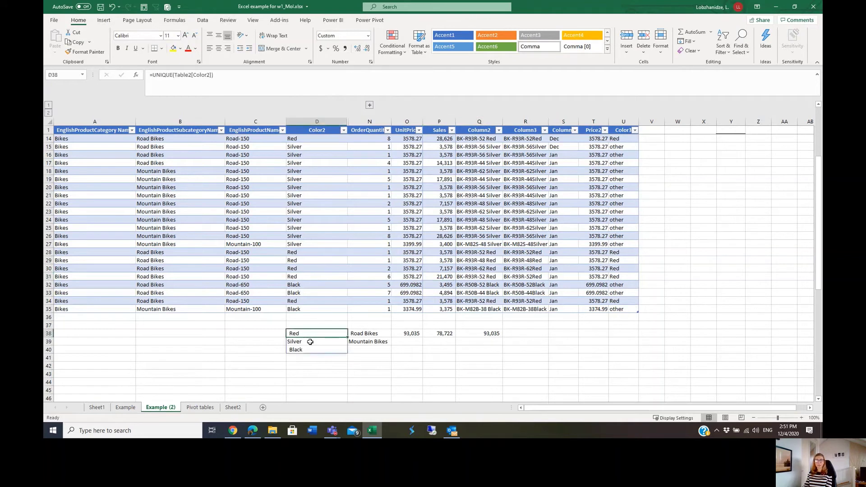
{"action": "left_click", "coordinate": [310, 342]}
{"action": "left_click", "coordinate": [490, 363]}
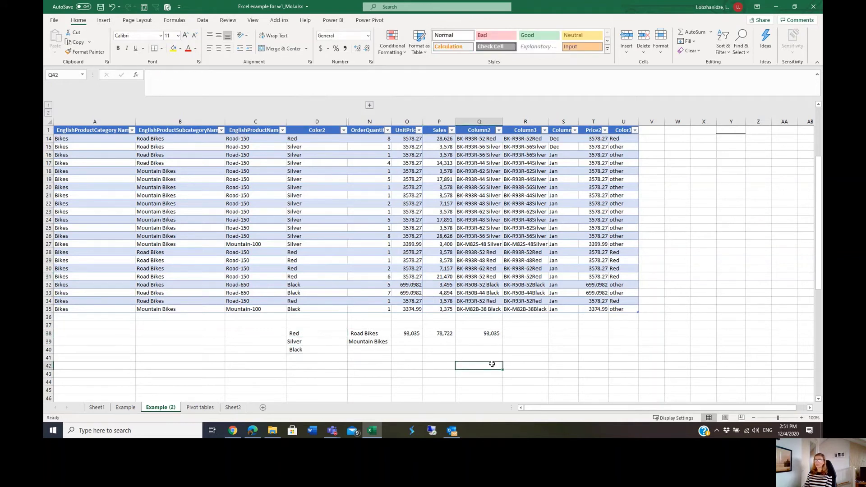
{"action": "left_click", "coordinate": [489, 335]}
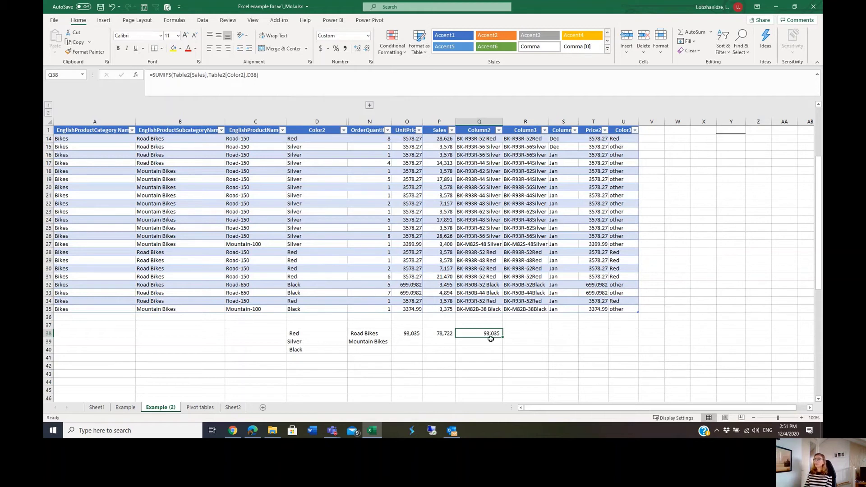
{"action": "left_click", "coordinate": [313, 334]}
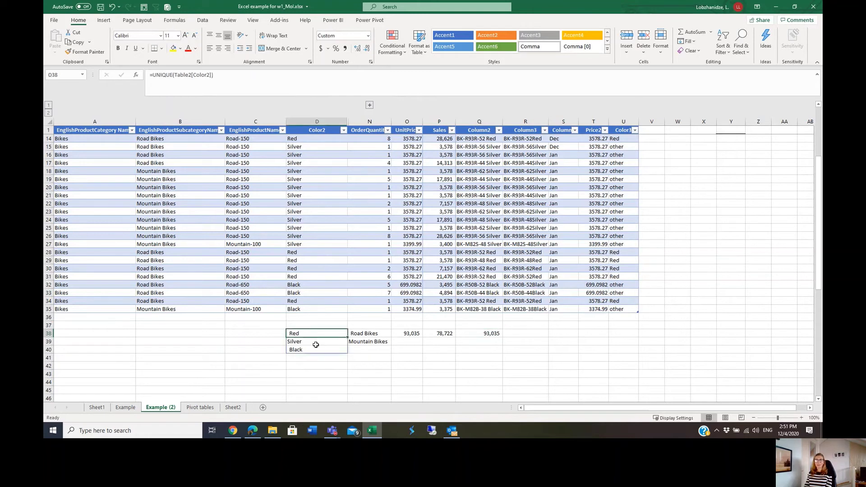
{"action": "left_click", "coordinate": [318, 341]}
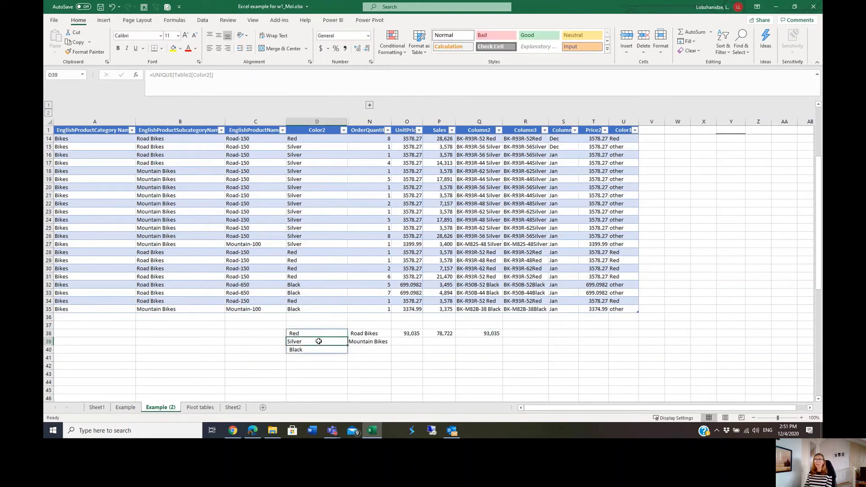
Extend the formula in Q38 by adding a second SUMIFS of the Sales column where Color2 matches D39
{"action": "left_click", "coordinate": [493, 336]}
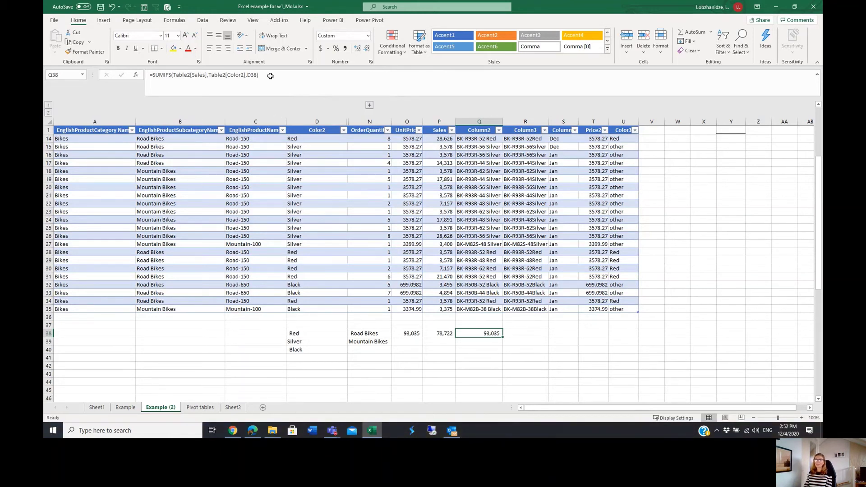
{"action": "left_click", "coordinate": [271, 76]}
{"action": "left_click_drag", "start_coordinate": [271, 76], "coordinate": [153, 73]}
{"action": "key", "text": "ctrl+c"}
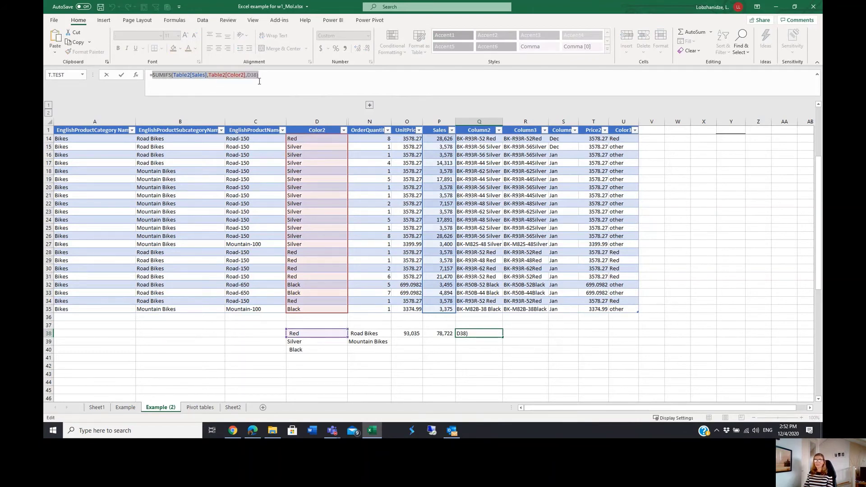
{"action": "left_click", "coordinate": [272, 77]}
{"action": "type", "text": "+"}
{"action": "key", "text": "ctrl+v"}
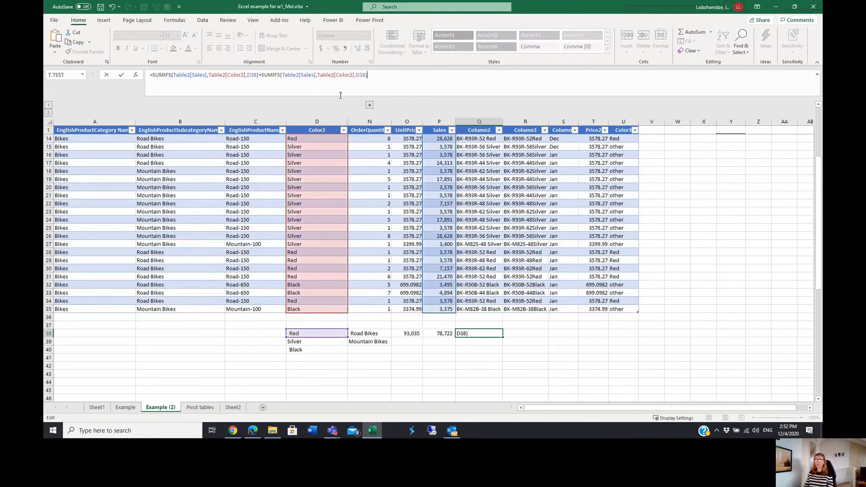
{"action": "double_click", "coordinate": [359, 75]}
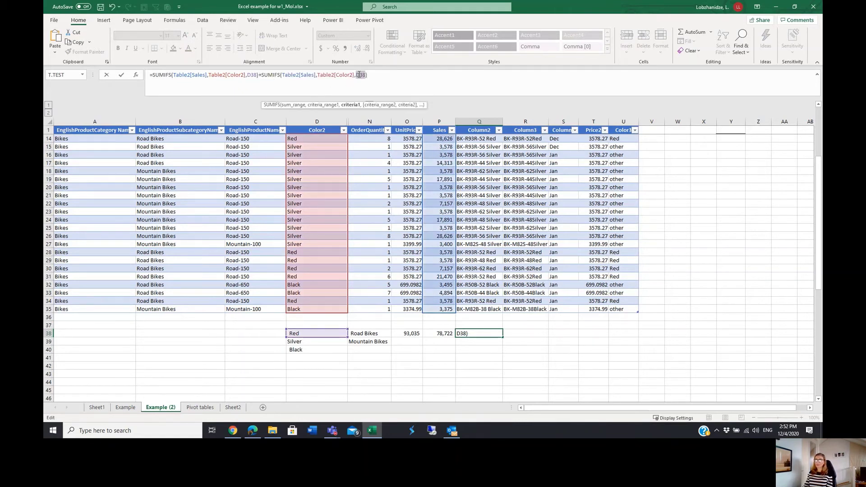
{"action": "left_click", "coordinate": [307, 342]}
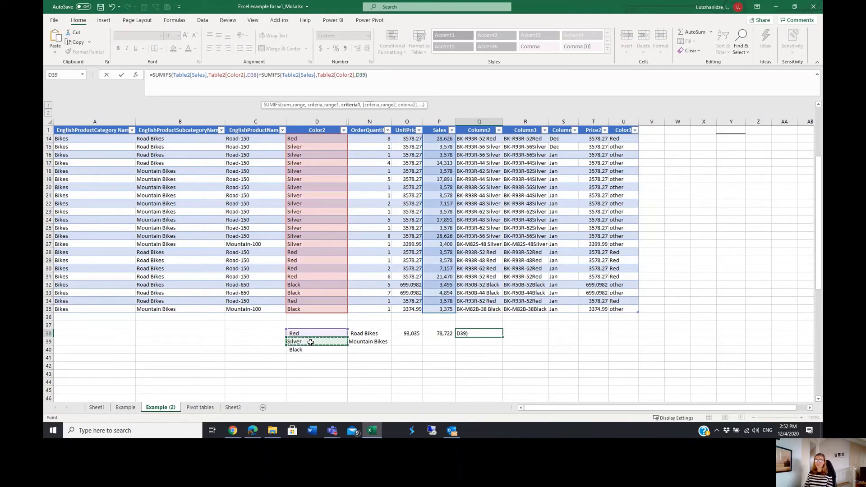
{"action": "key", "text": "Return"}
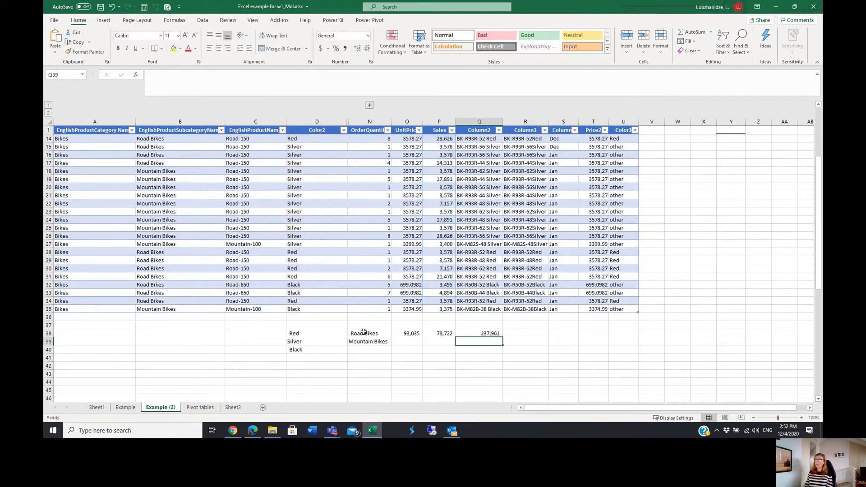
{"action": "left_click", "coordinate": [484, 334]}
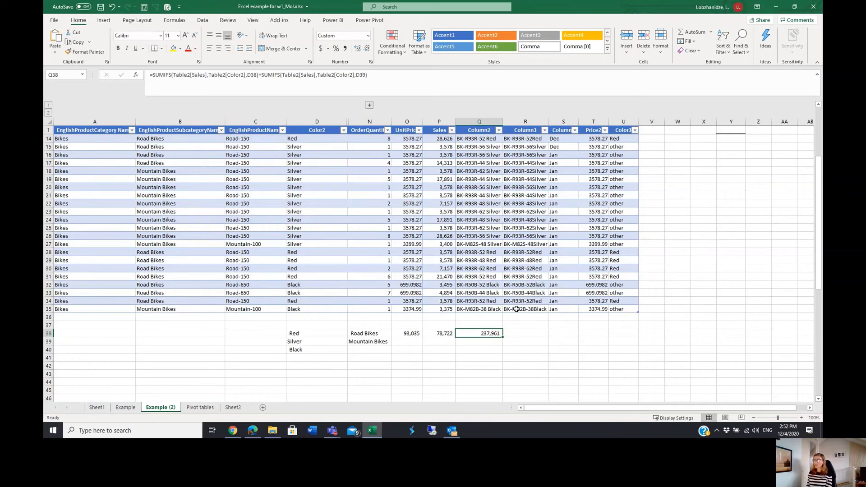
Begin a SUM formula in R38 with a nested SUMIFS, using Table2[Sales] as sum range and Table2[Color2] as criteria range
{"action": "key", "text": "Right"}
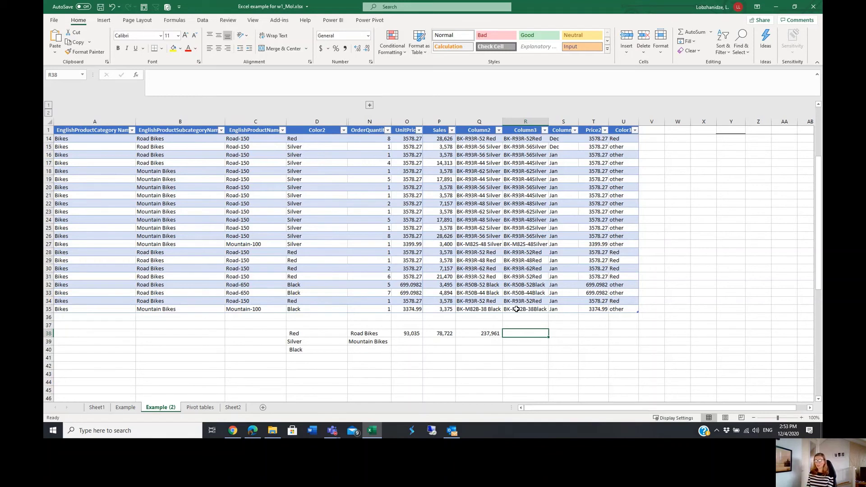
{"action": "type", "text": "=sum"}
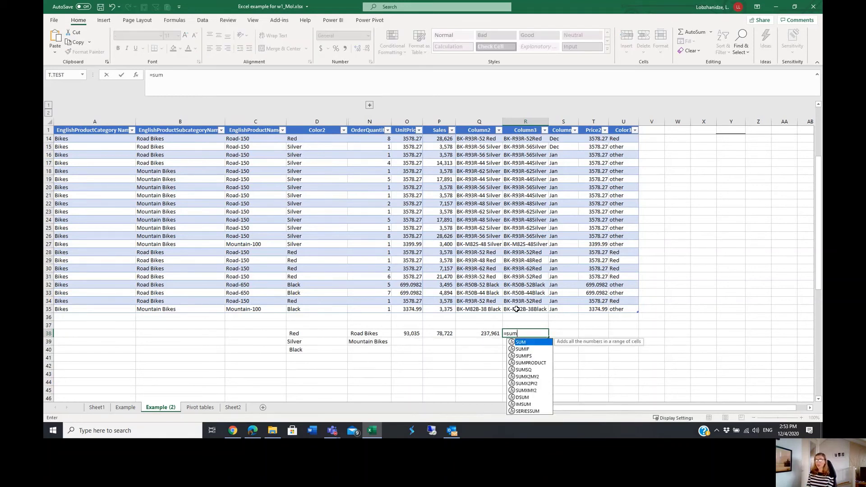
{"action": "type", "text": "("}
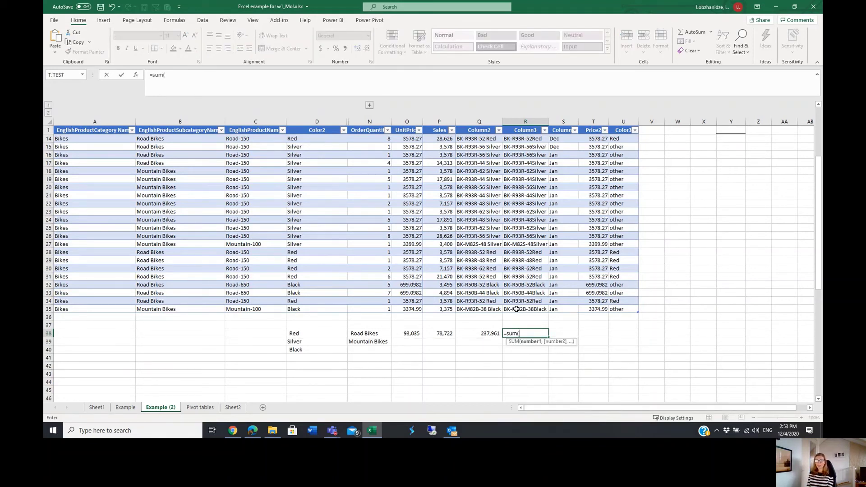
{"action": "type", "text": "sumifs"}
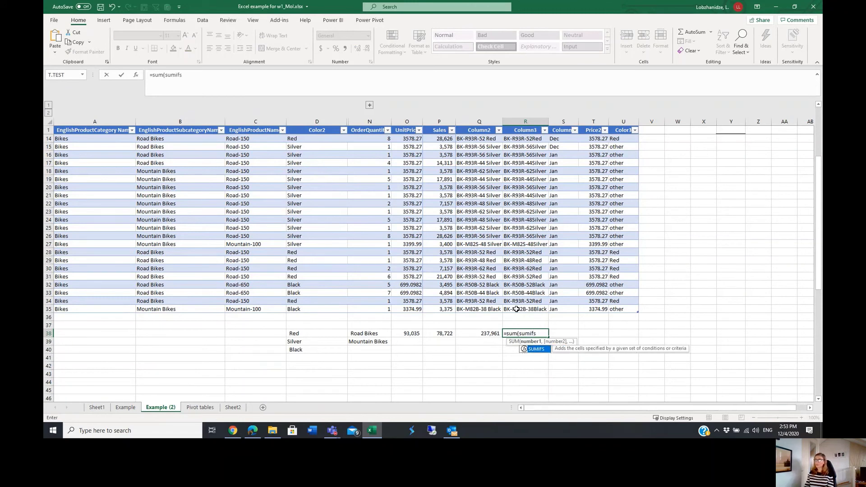
{"action": "left_click", "coordinate": [535, 351]}
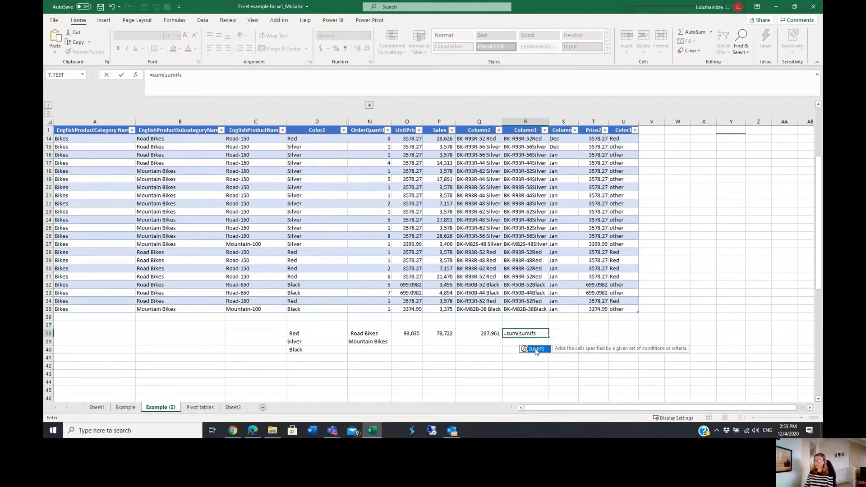
{"action": "double_click", "coordinate": [536, 349]}
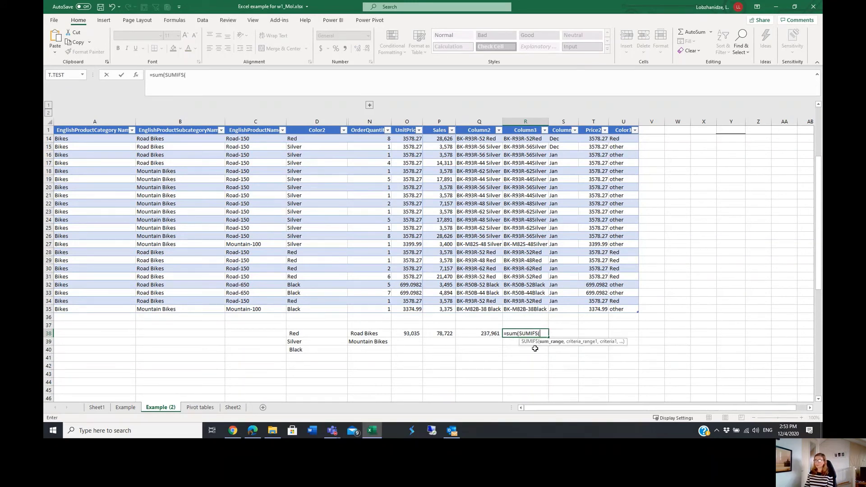
{"action": "left_click", "coordinate": [438, 126]}
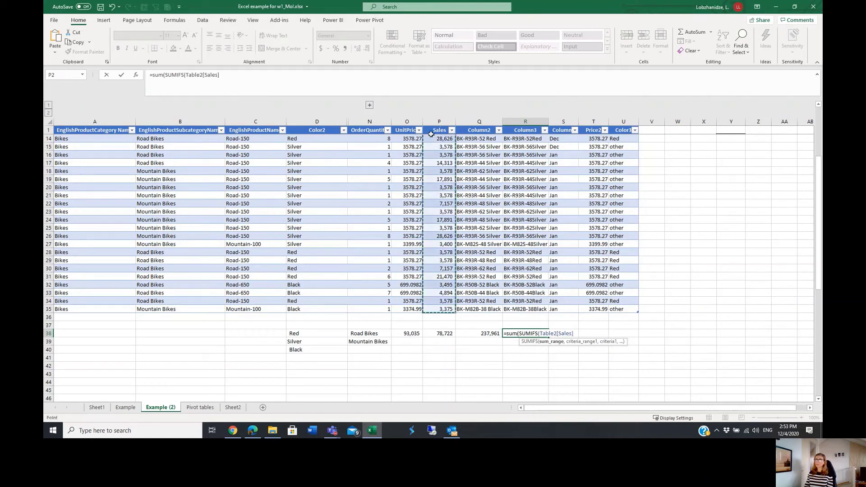
{"action": "left_click", "coordinate": [249, 76]}
{"action": "type", "text": ","}
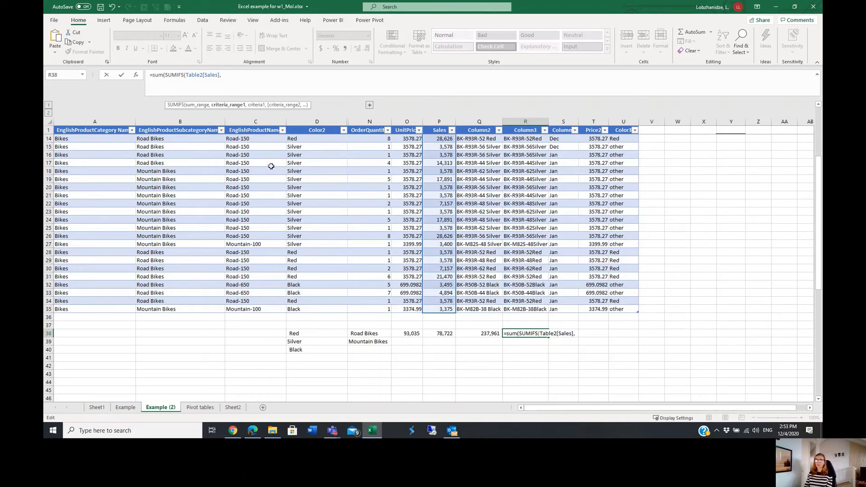
{"action": "left_click", "coordinate": [304, 129]}
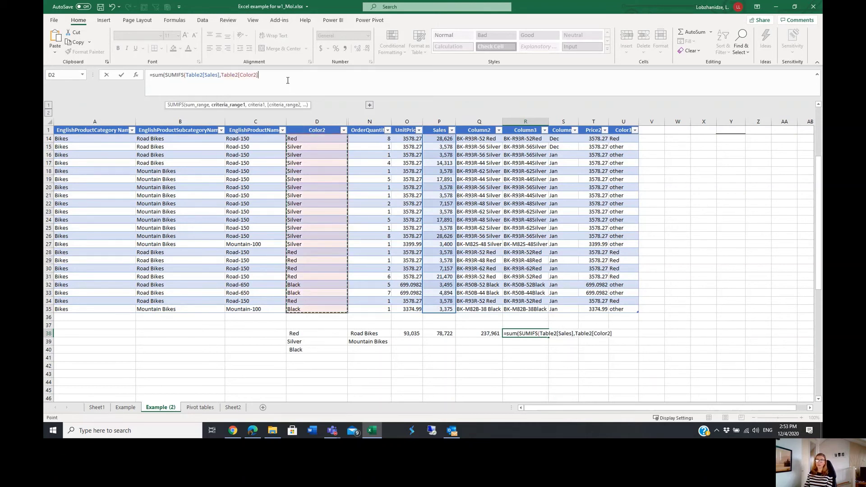
Complete the nested formula in R38 with the array criteria {"red","silver"} and enter it
{"action": "type", "text": ",{"}
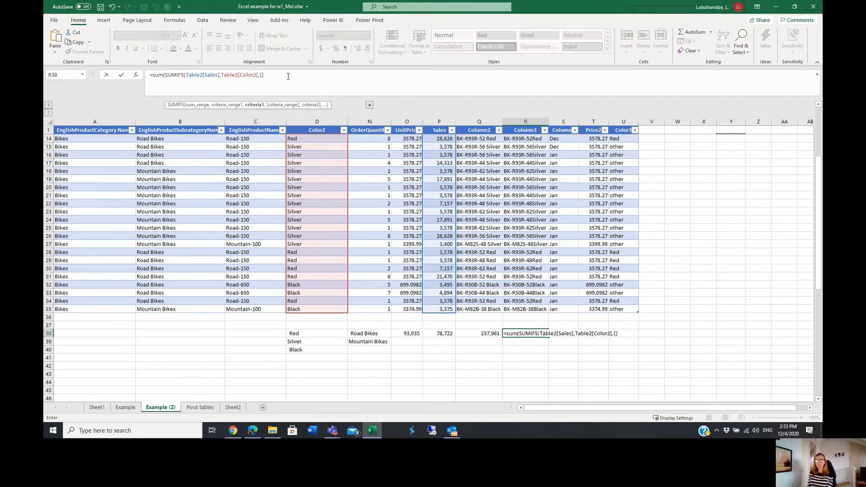
{"action": "type", "text": "))"}
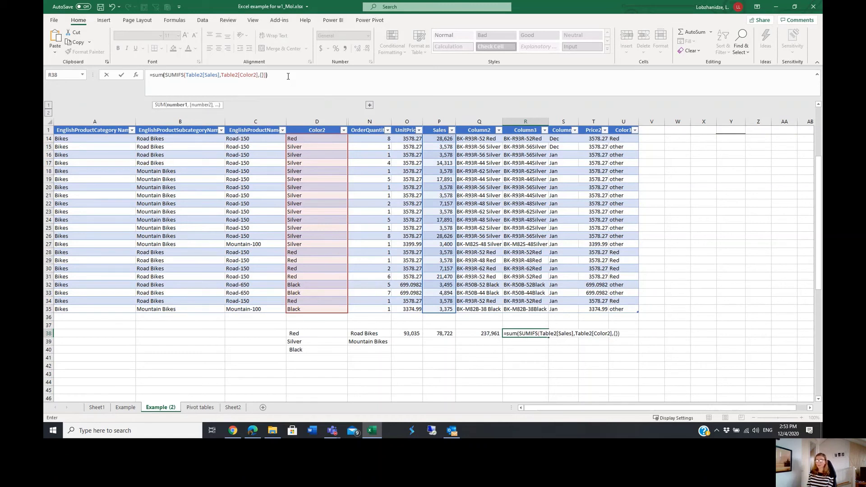
{"action": "left_click", "coordinate": [261, 74]}
{"action": "type", "text": "\"\",\"\""}
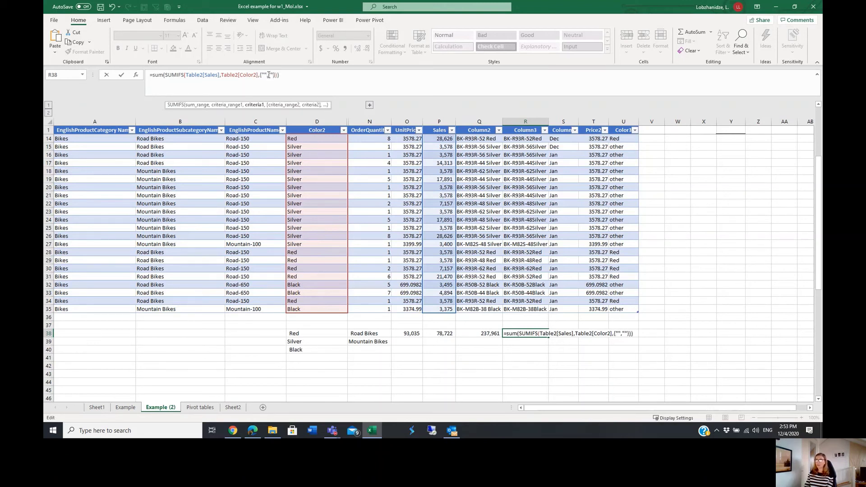
{"action": "type", "text": "red"}
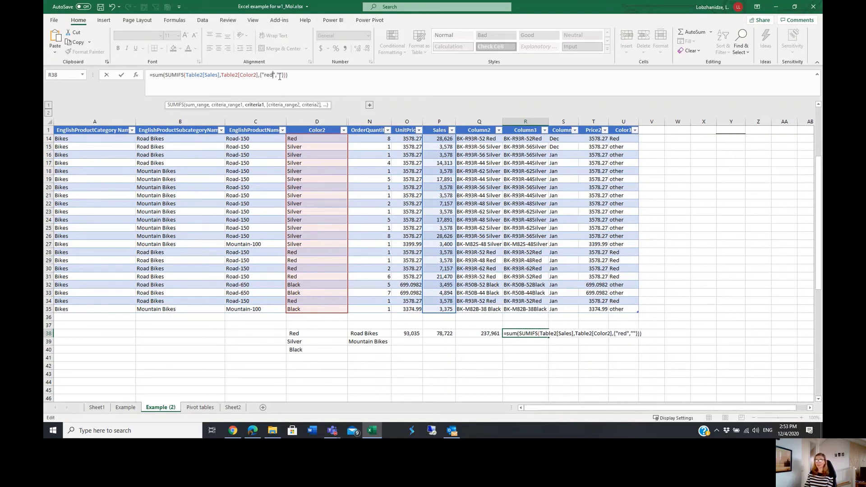
{"action": "left_click", "coordinate": [280, 75]}
{"action": "type", "text": "silve"}
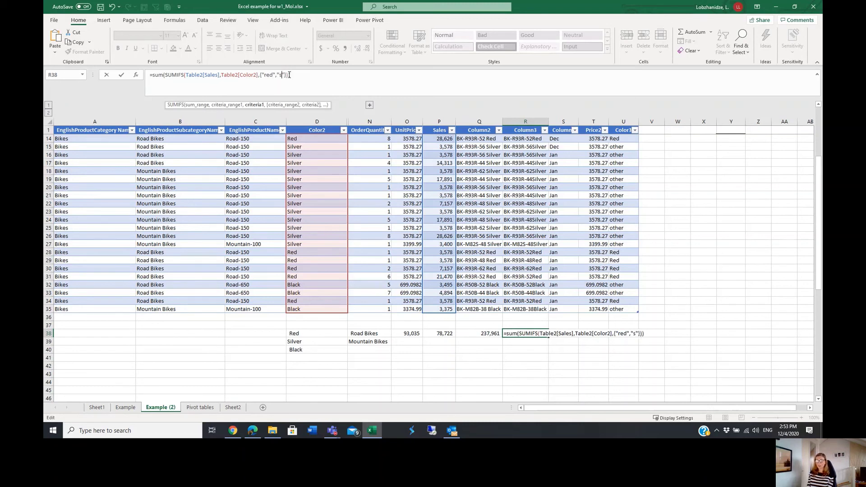
{"action": "type", "text": "r"}
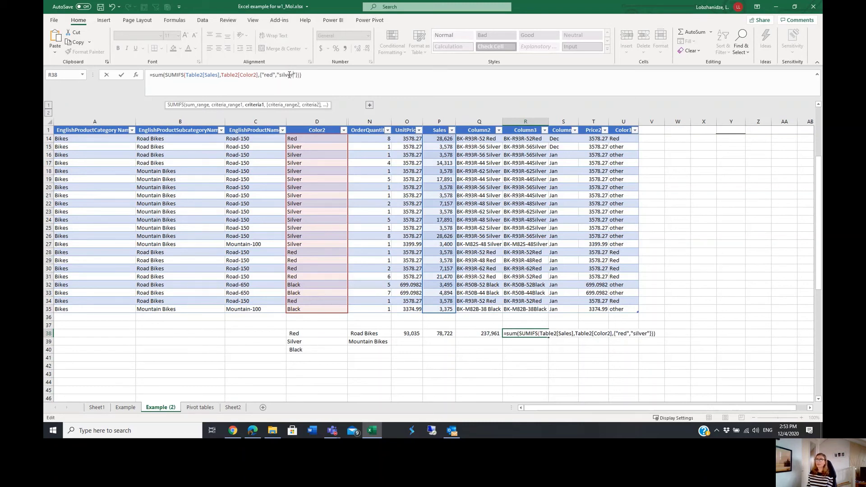
{"action": "key", "text": "Return"}
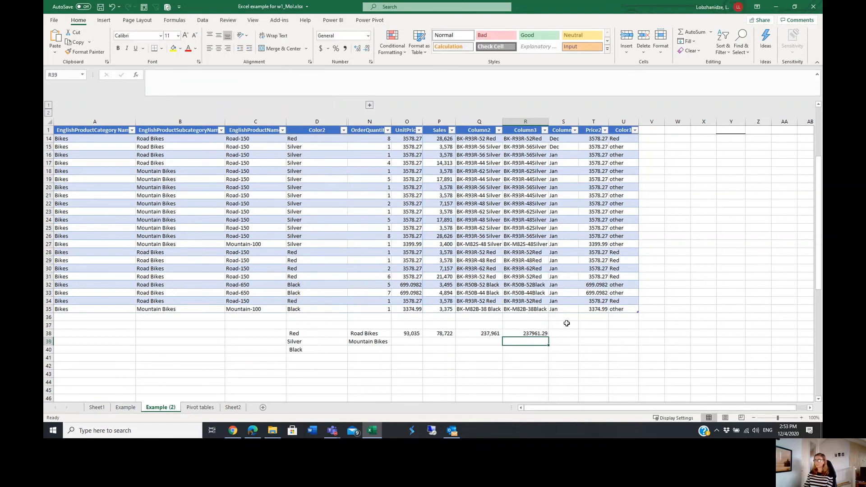
Format the SUM of SUMIFS result in R38 with the comma style and no decimal places
{"action": "left_click", "coordinate": [521, 334]}
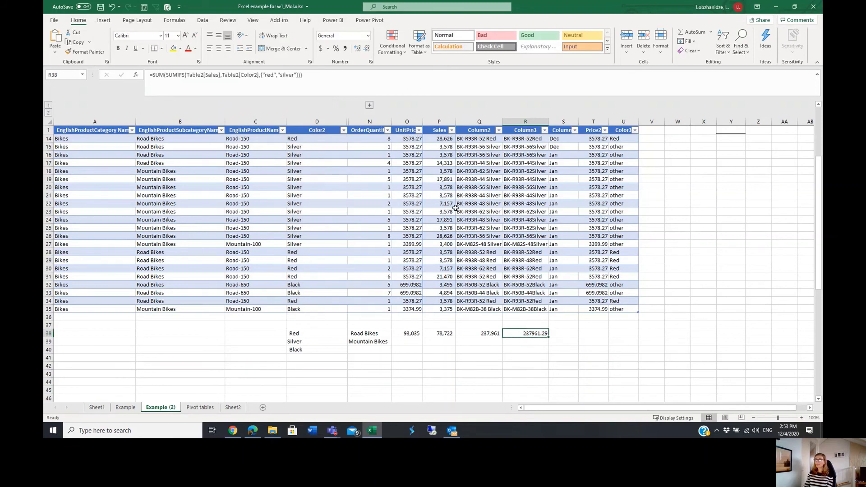
{"action": "left_click", "coordinate": [345, 48]}
{"action": "left_click", "coordinate": [366, 48]}
{"action": "left_click", "coordinate": [367, 48]}
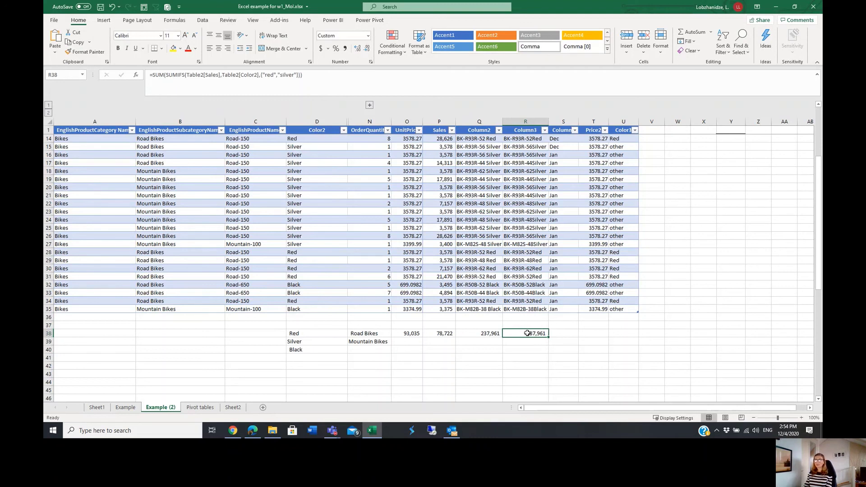
Compare the added SUMIFS formula in Q38 with the SUM of SUMIFS array-criteria formula in R38
{"action": "left_click", "coordinate": [482, 334]}
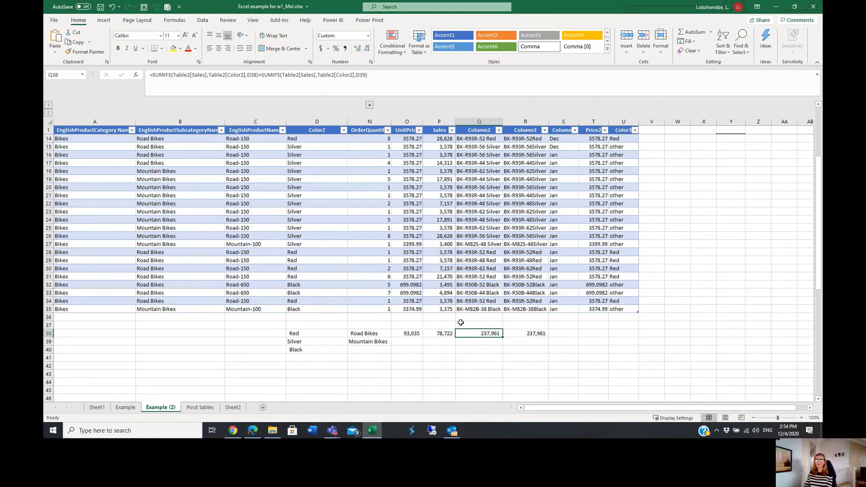
{"action": "left_click", "coordinate": [532, 334]}
{"action": "left_click", "coordinate": [486, 334]}
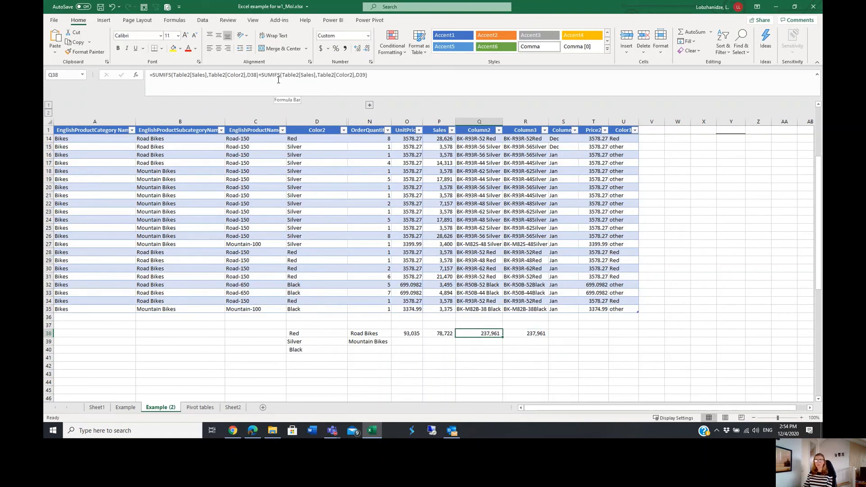
{"action": "left_click", "coordinate": [531, 333]}
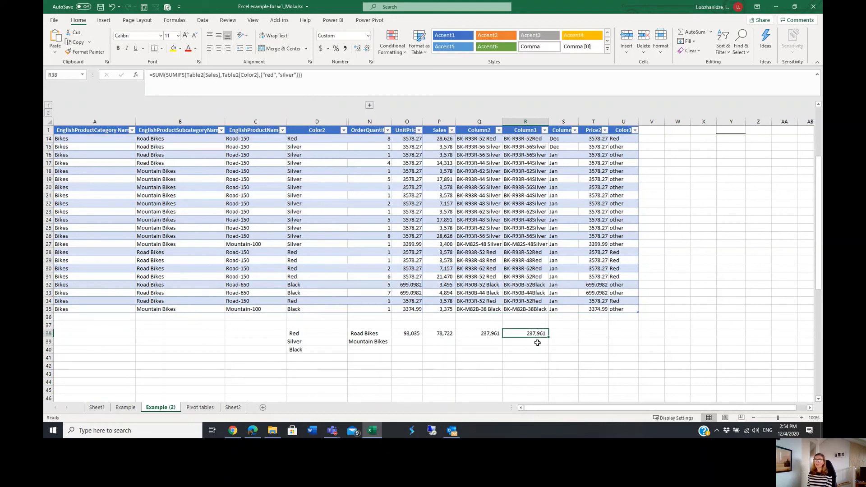
{"action": "key", "text": "Left"}
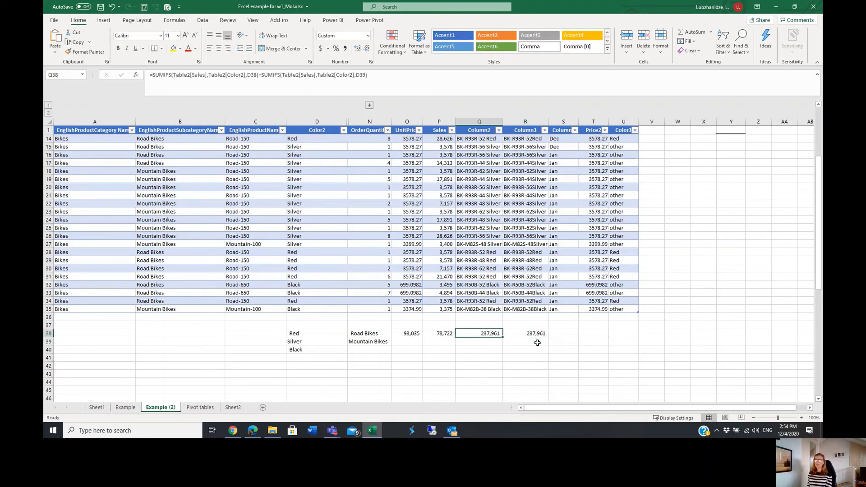
{"action": "key", "text": "Left"}
{"action": "key", "text": "Left"}
{"action": "key", "text": "Down"}
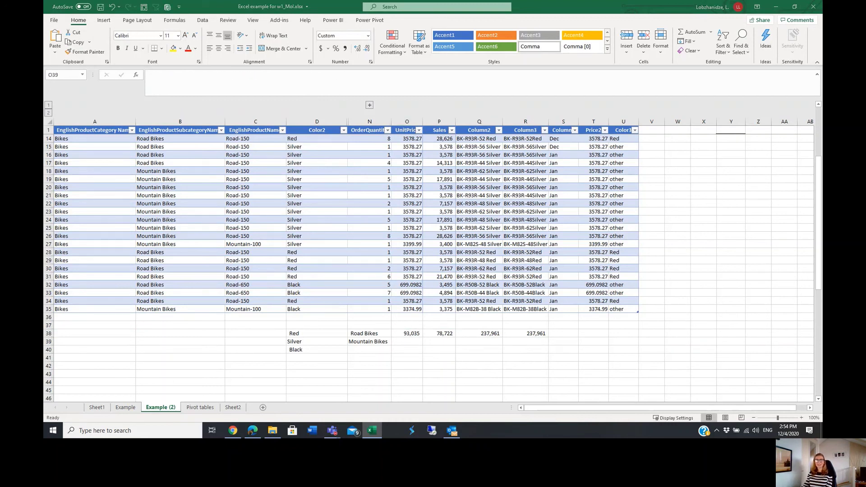
{"action": "key", "text": "alt+Tab"}
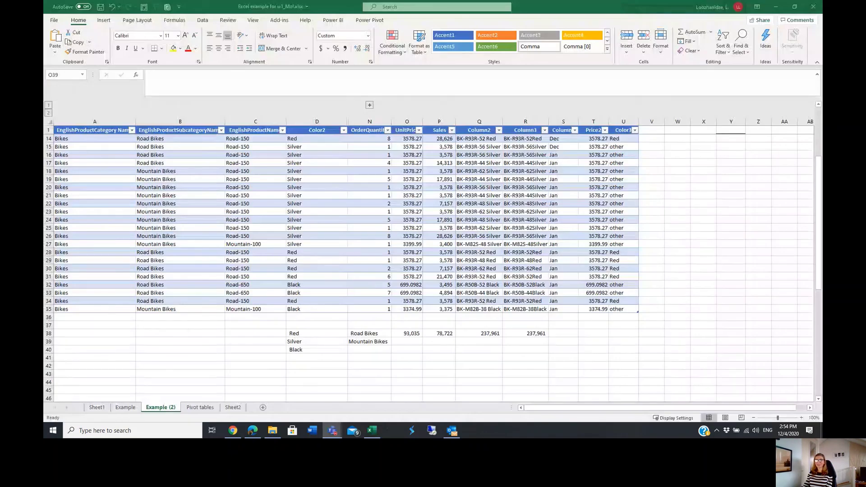